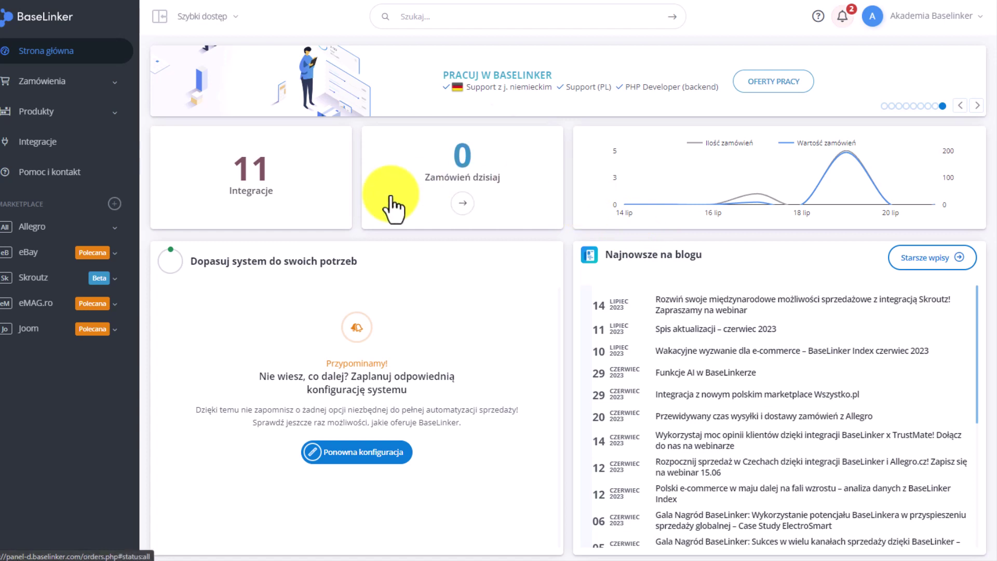
Open the Ustawienia ogólne section of the Zbieranie/pakowanie page in the order settings.
click(85, 87)
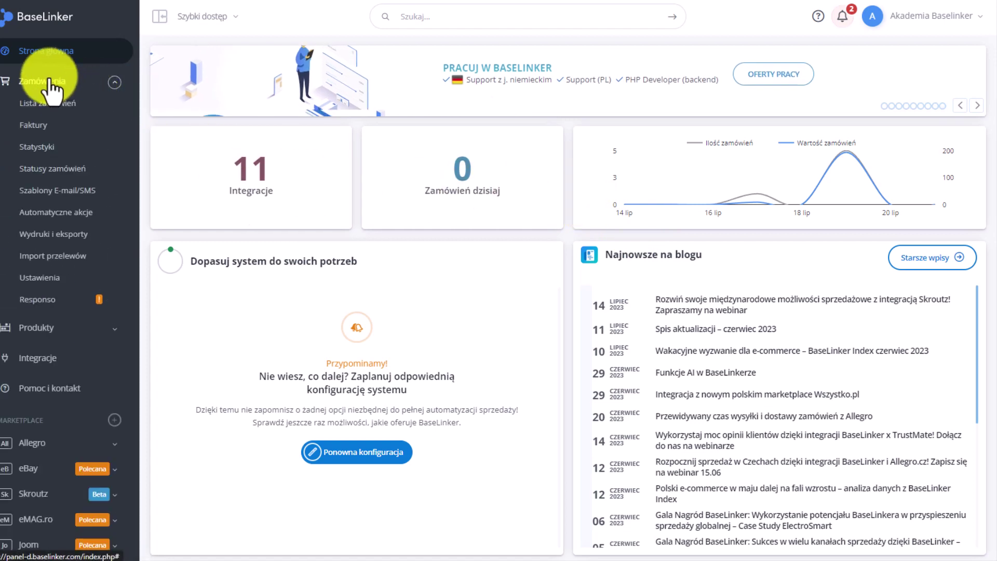
click(45, 281)
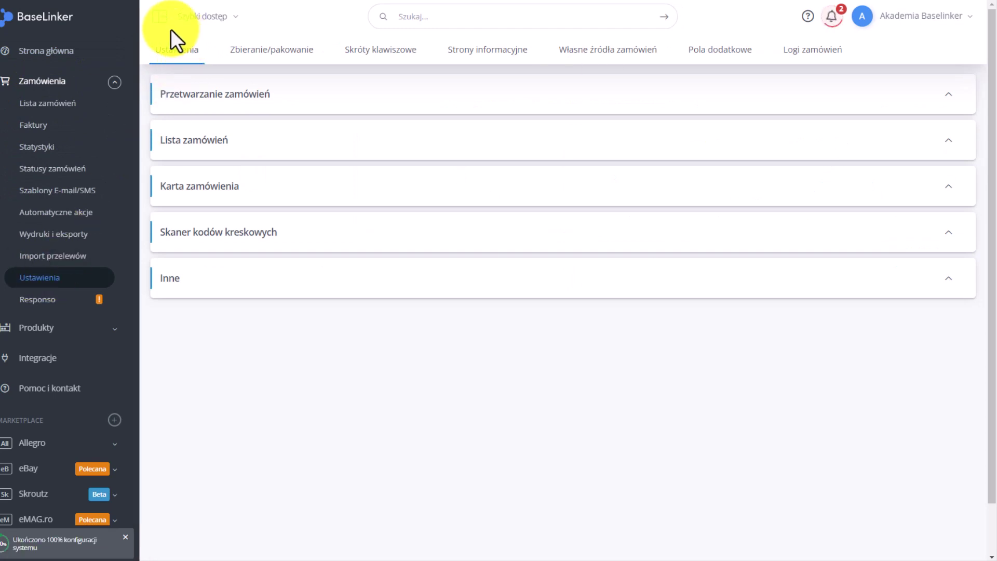
click(284, 51)
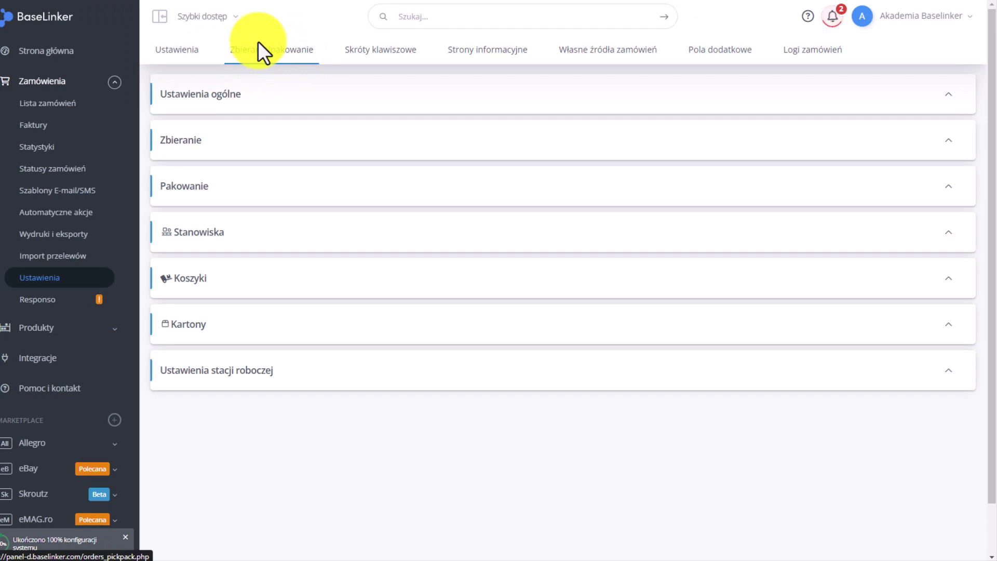
click(241, 95)
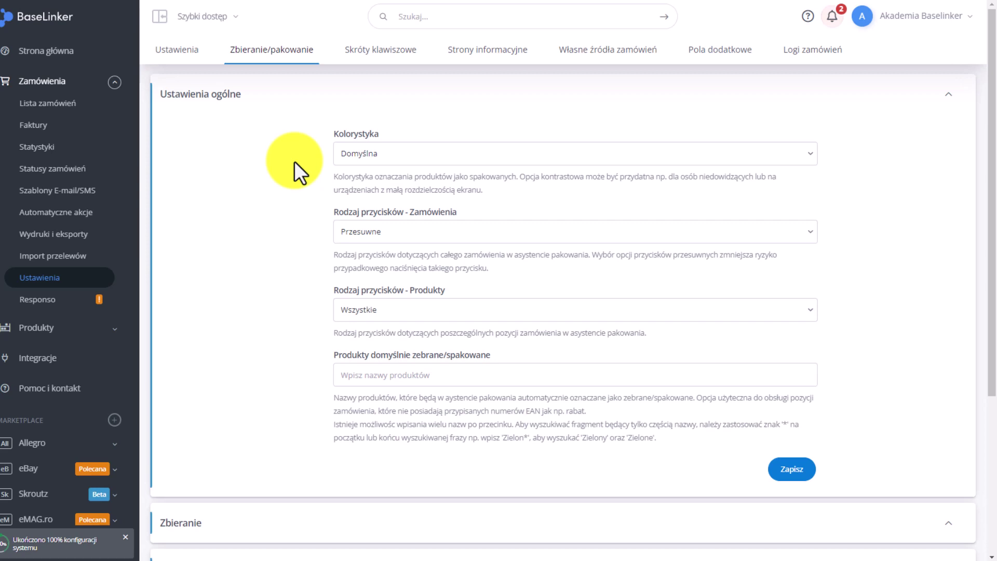
Review the available order button types (Rodzaj przycisków - Zamówienia) in the general picking and packing settings.
scroll(295, 161, down, 1)
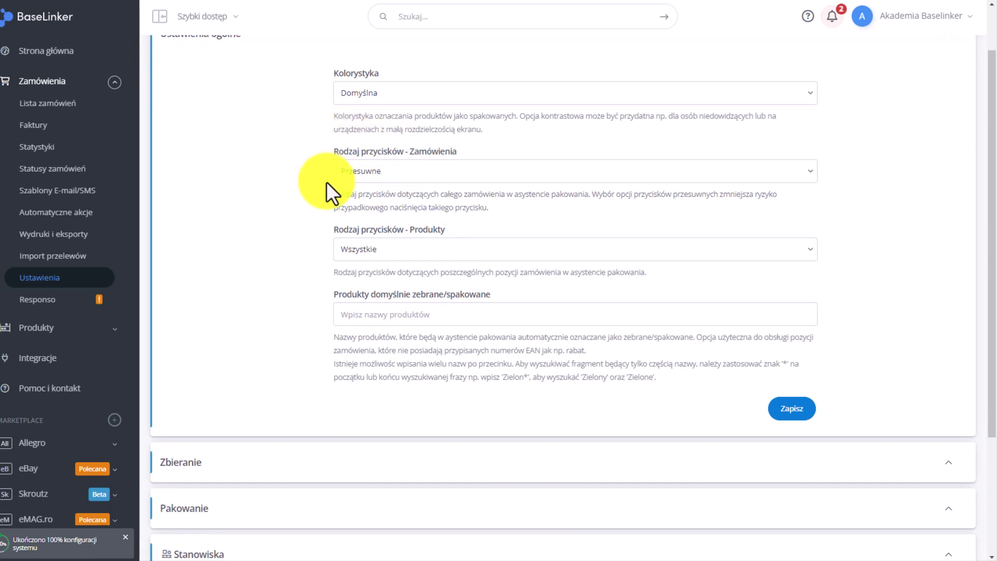
click(385, 172)
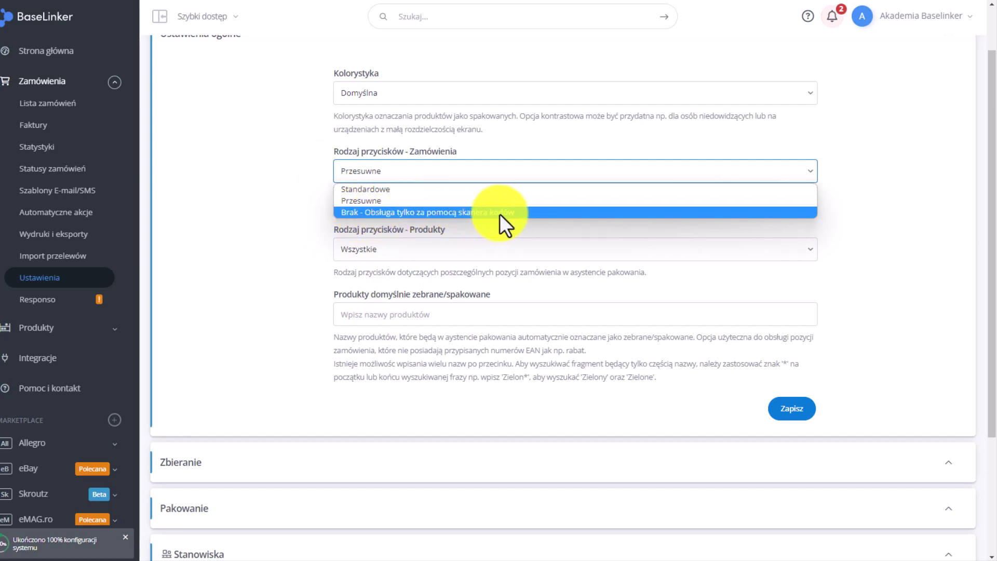
click(224, 215)
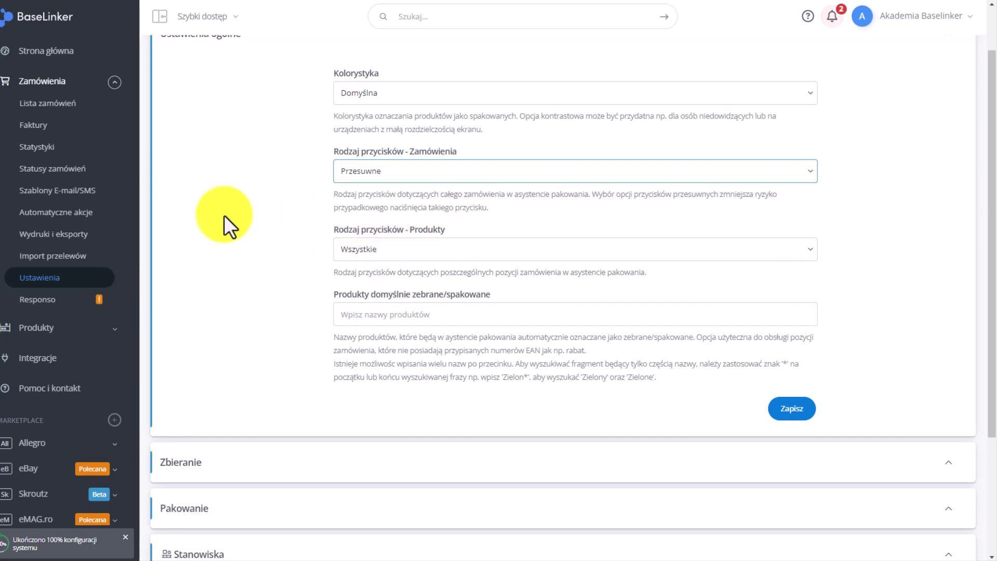
Open the Zbieranie section of the picking and packing settings at its first options.
scroll(224, 215, down, 3)
click(196, 343)
scroll(218, 218, down, 5)
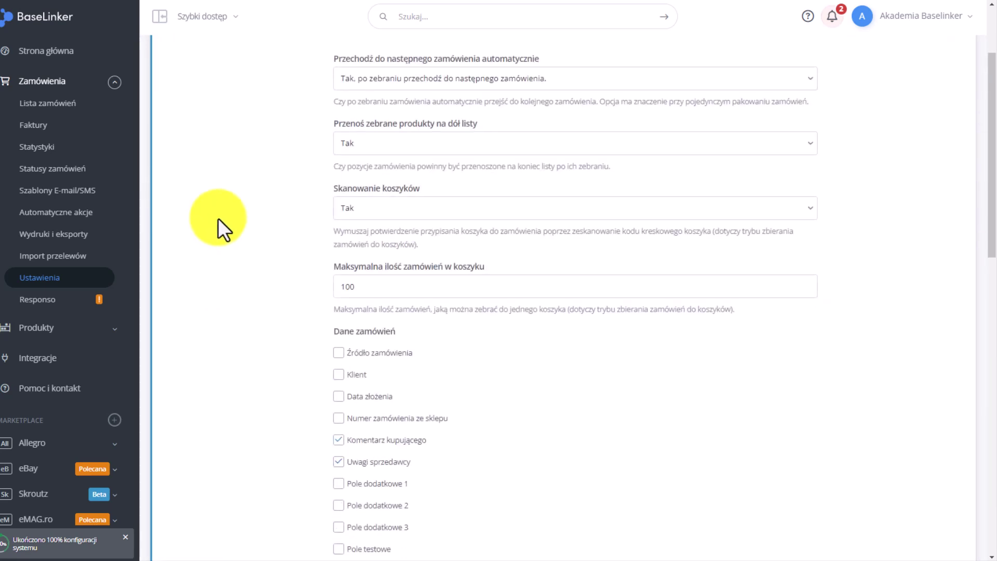
scroll(234, 182, up, 1)
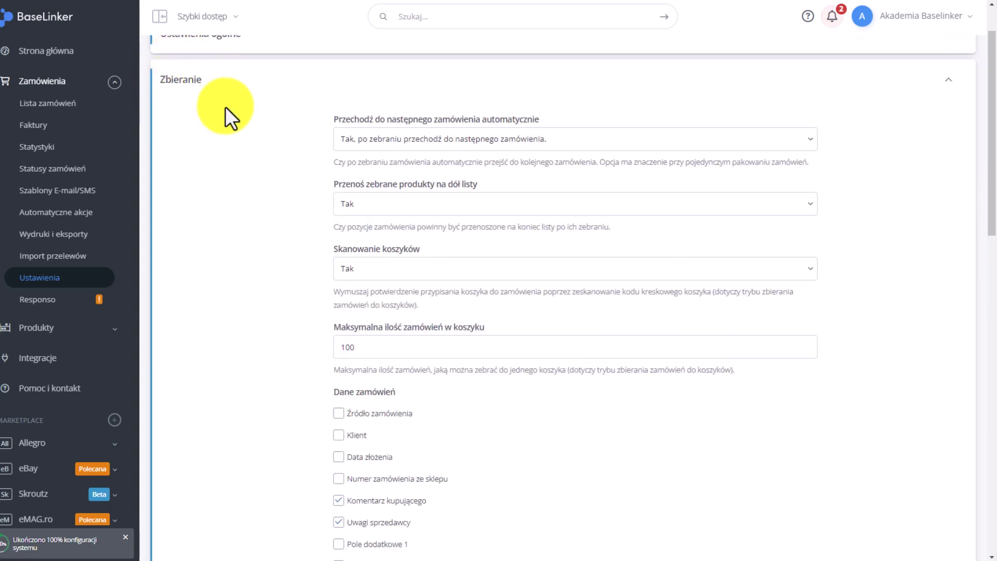
Review the picking choices for advancing to the next order automatically and for moving picked products down the list.
click(406, 141)
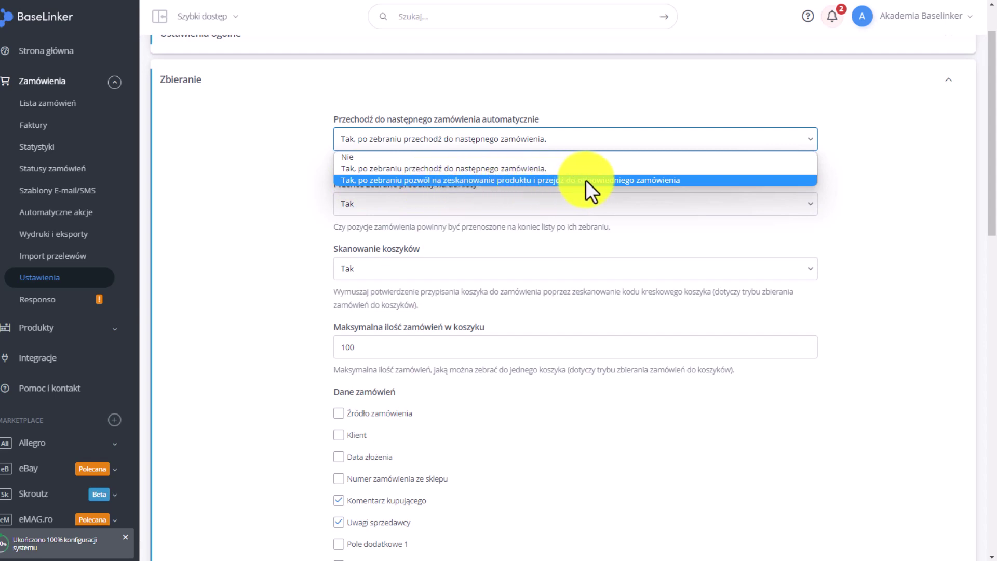
click(281, 160)
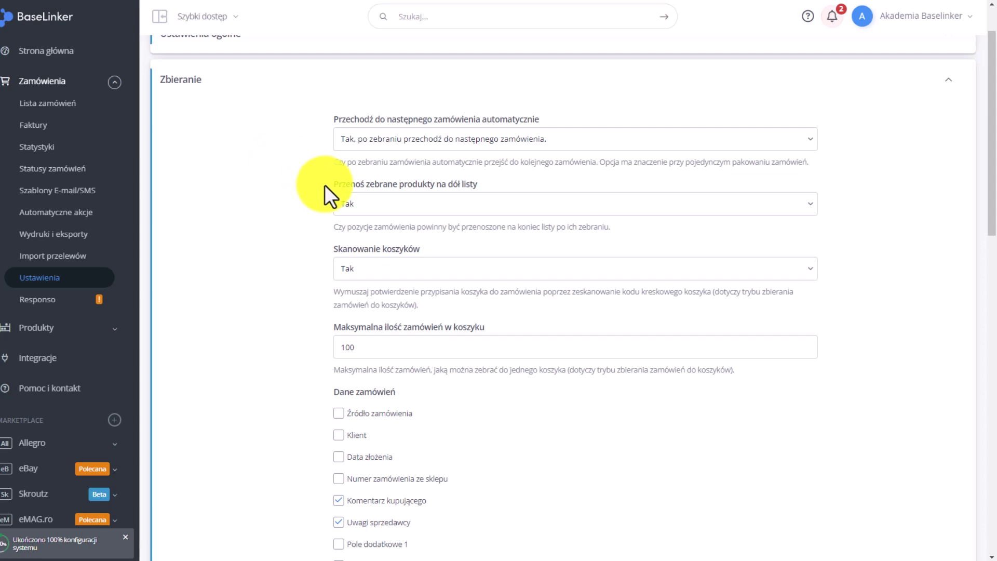
click(489, 205)
click(487, 206)
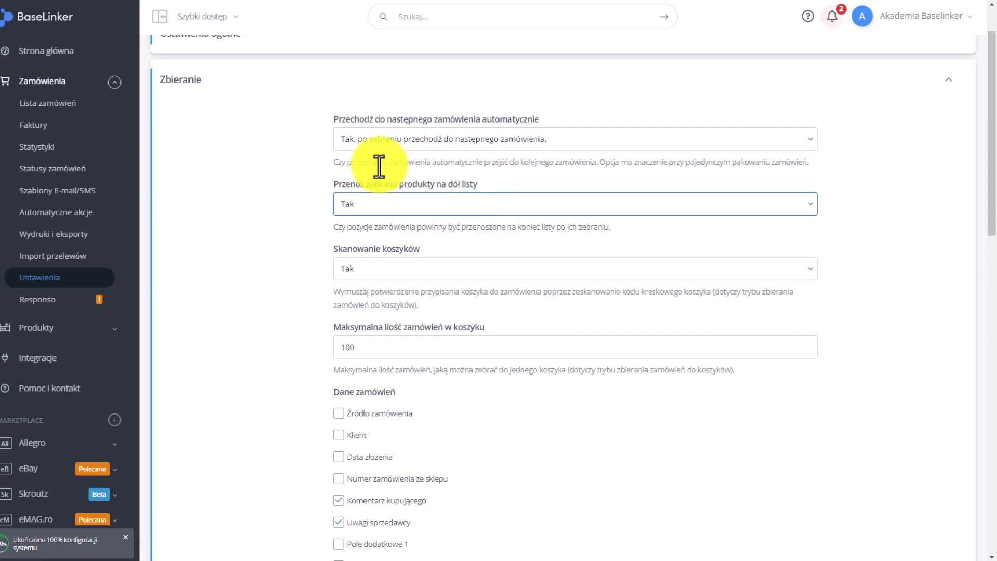
Set Skanowanie koszyków to Nie in the picking settings.
scroll(260, 182, down, 2)
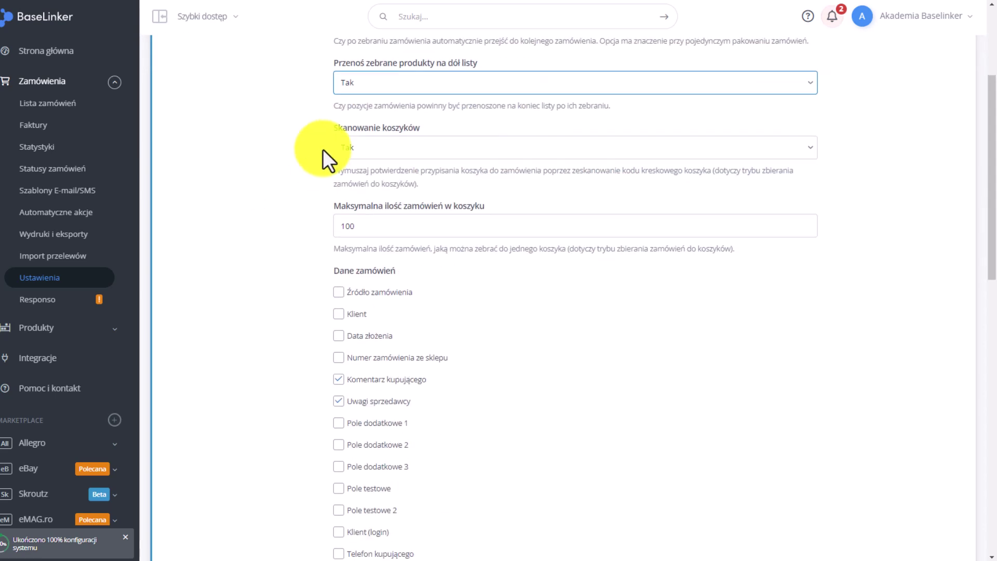
click(398, 152)
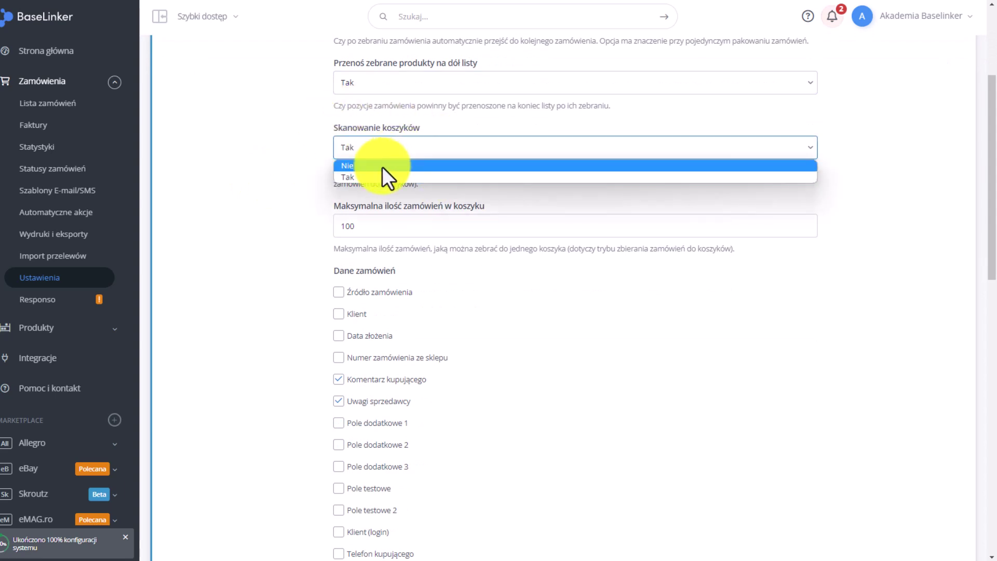
click(382, 166)
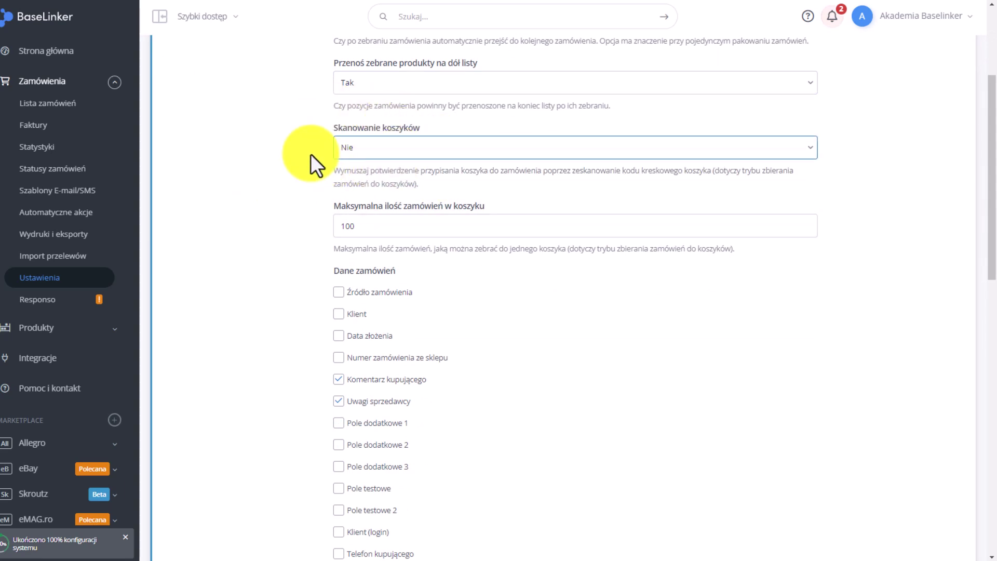
Enable EAN produktu in the product data displayed during picking.
scroll(275, 162, down, 1)
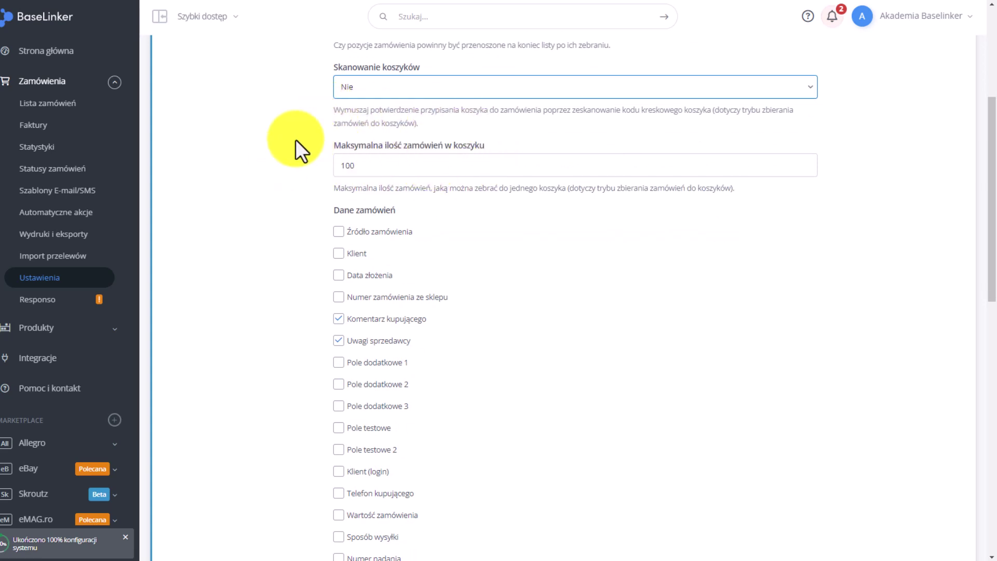
scroll(260, 138, down, 2)
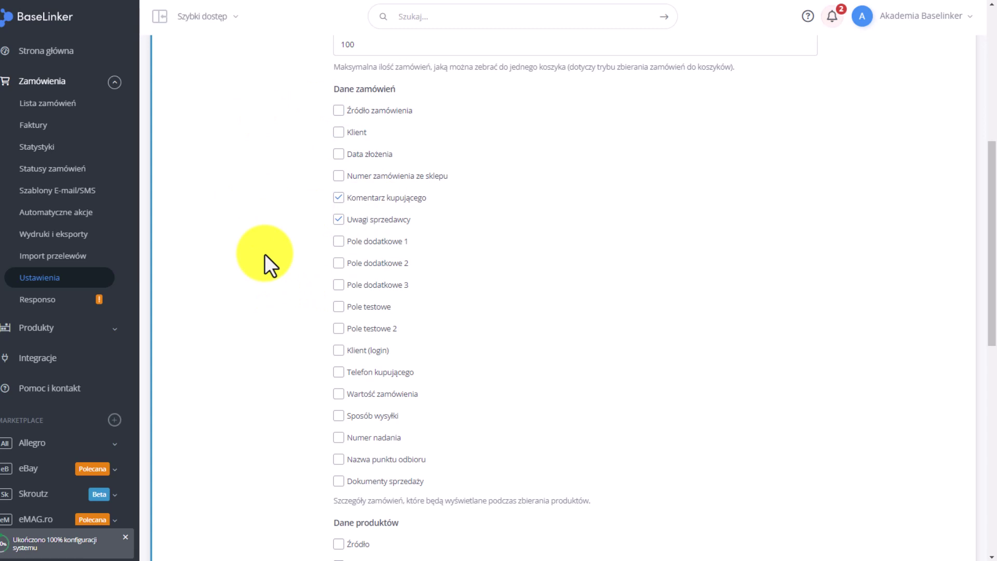
scroll(264, 253, down, 5)
scroll(265, 254, down, 1)
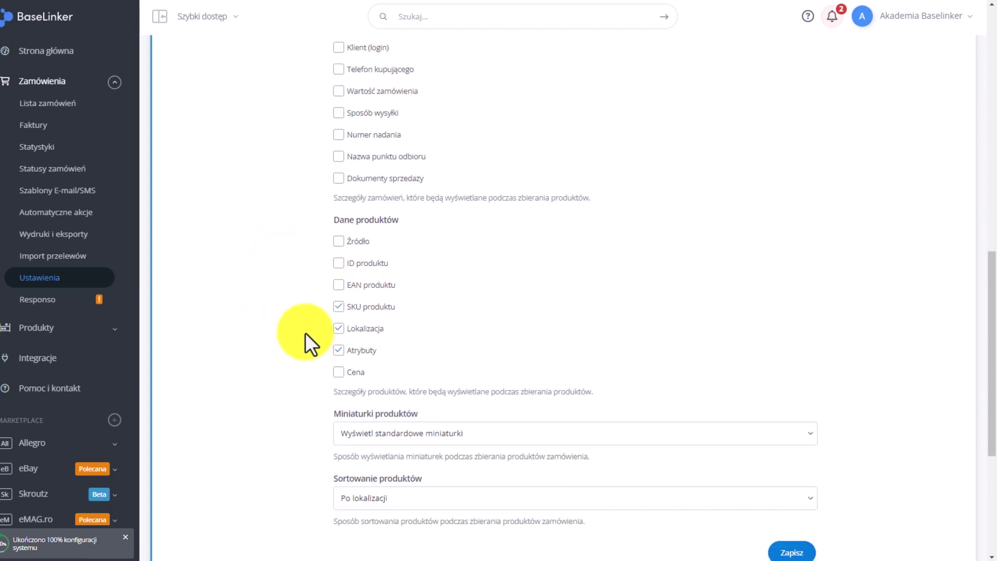
click(339, 284)
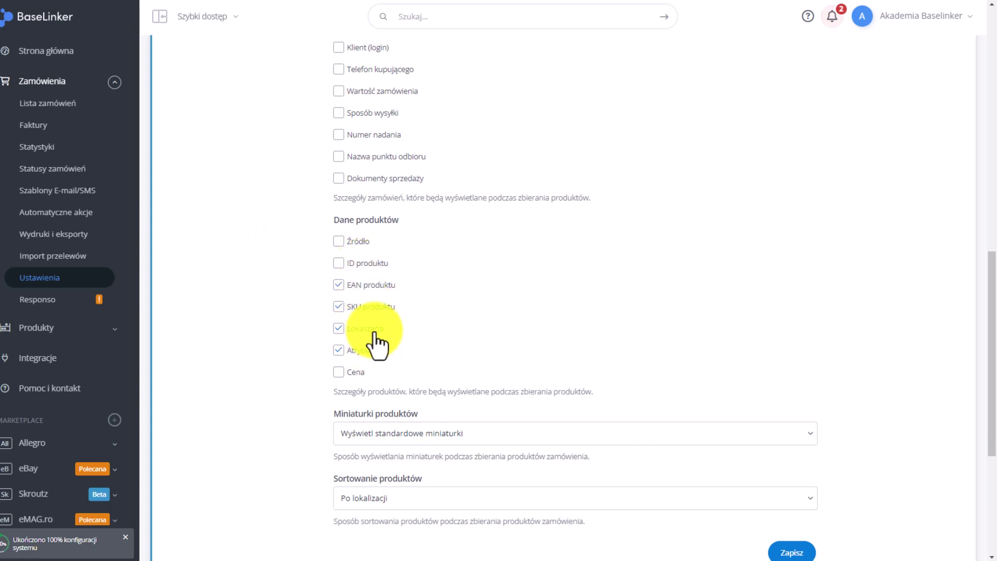
Set the product sorting for picking to Alfabetycznie and save the Zbieranie settings.
scroll(223, 277, down, 3)
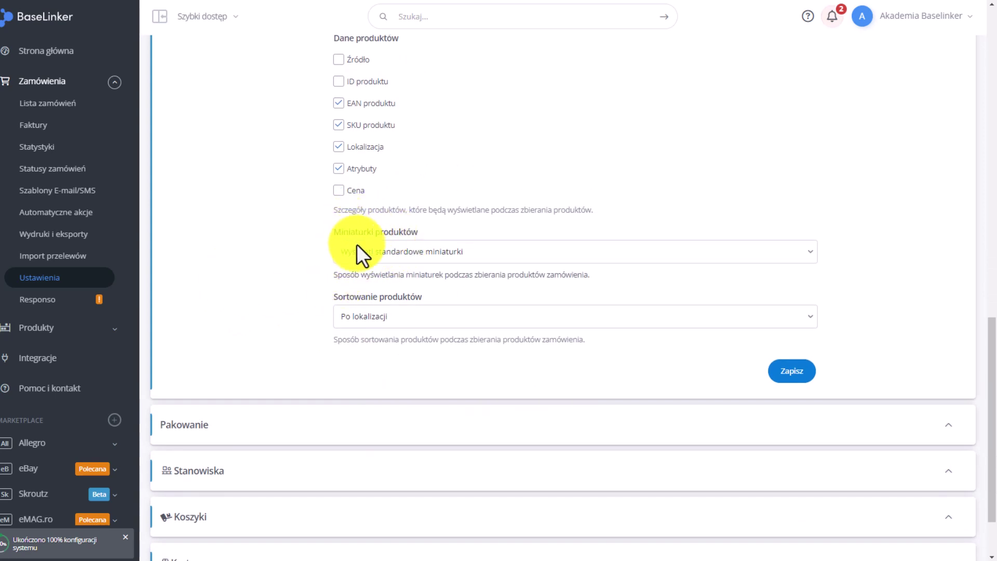
click(379, 315)
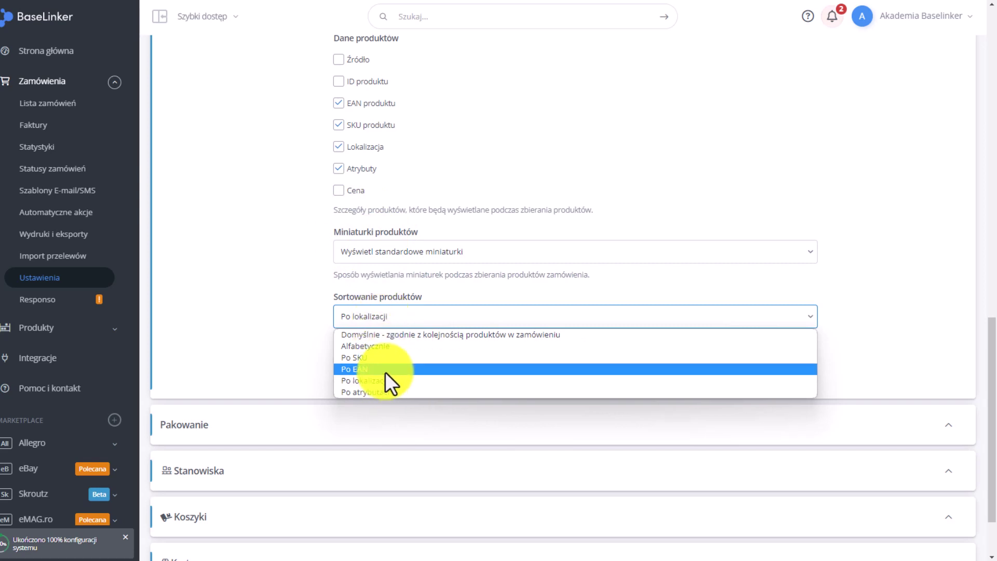
click(382, 346)
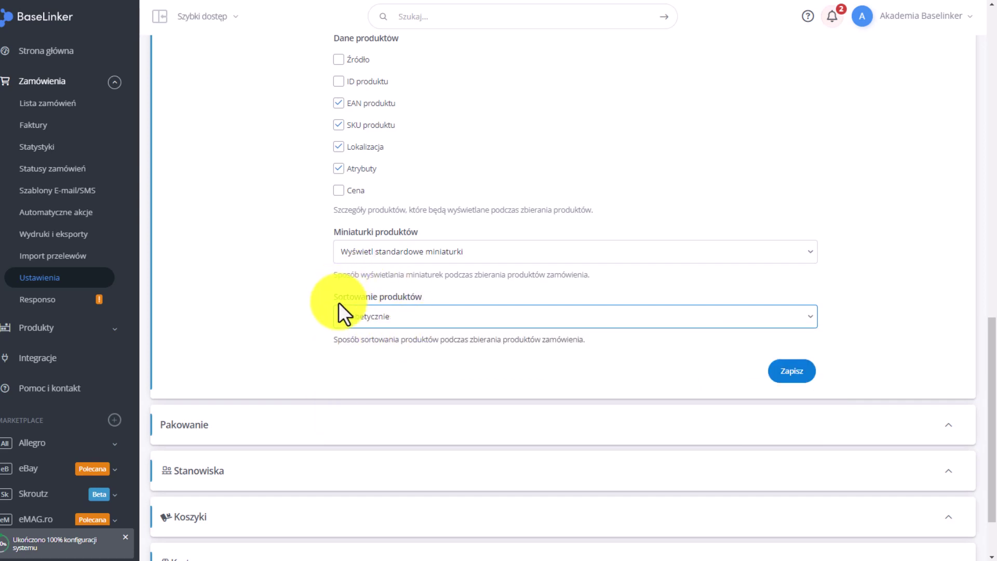
click(796, 372)
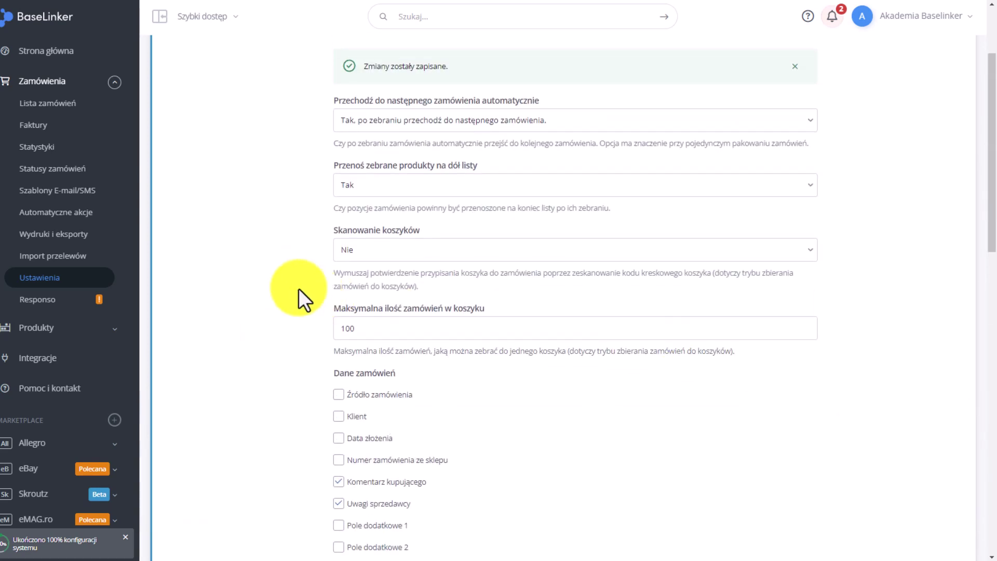
Open the Pakowanie section of the picking and packing settings at its first options.
scroll(298, 287, down, 8)
click(179, 353)
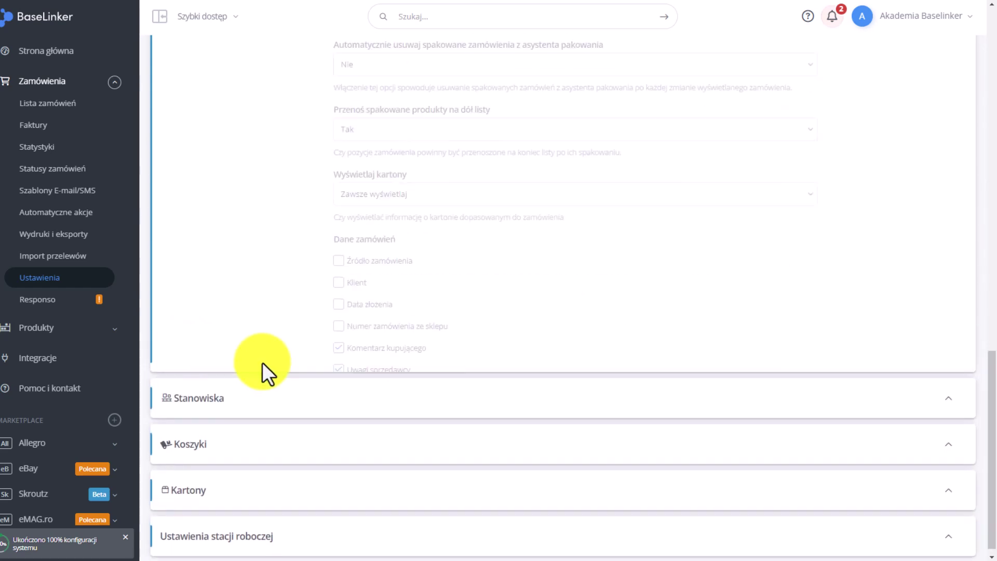
scroll(245, 203, up, 10)
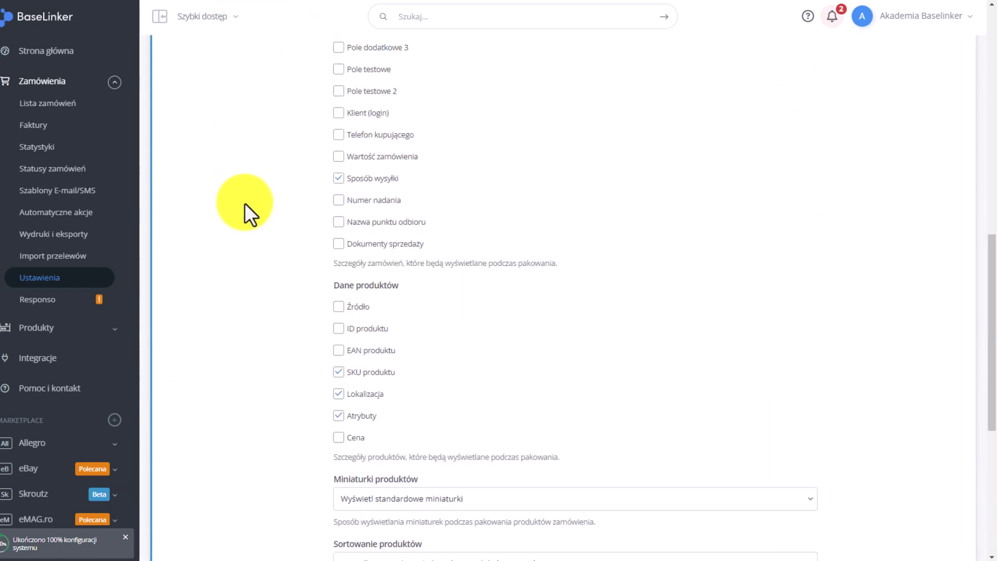
scroll(257, 201, up, 4)
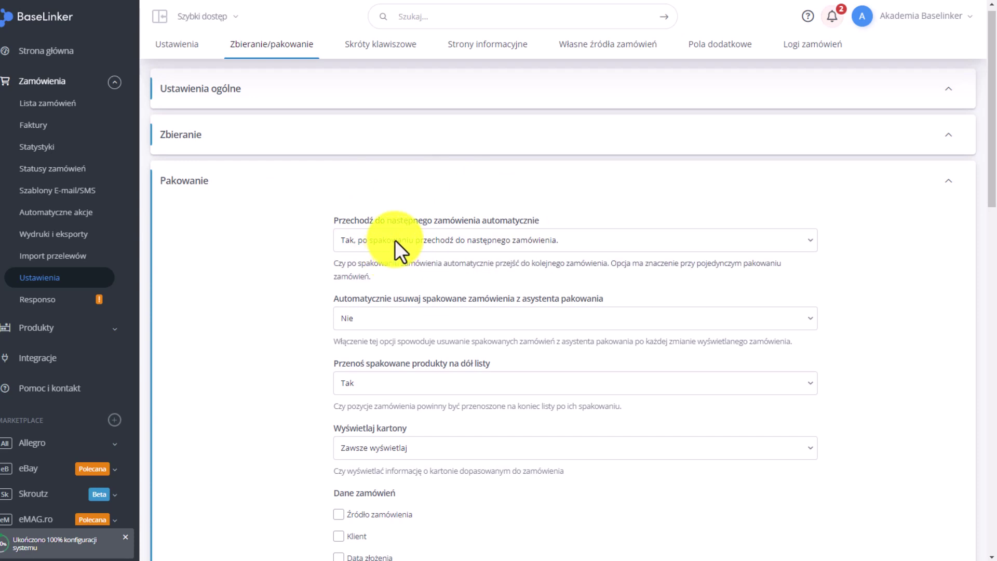
Set automatic removal of packed orders from the packing assistant to Tak, so it displays only unpacked orders.
scroll(281, 248, down, 1)
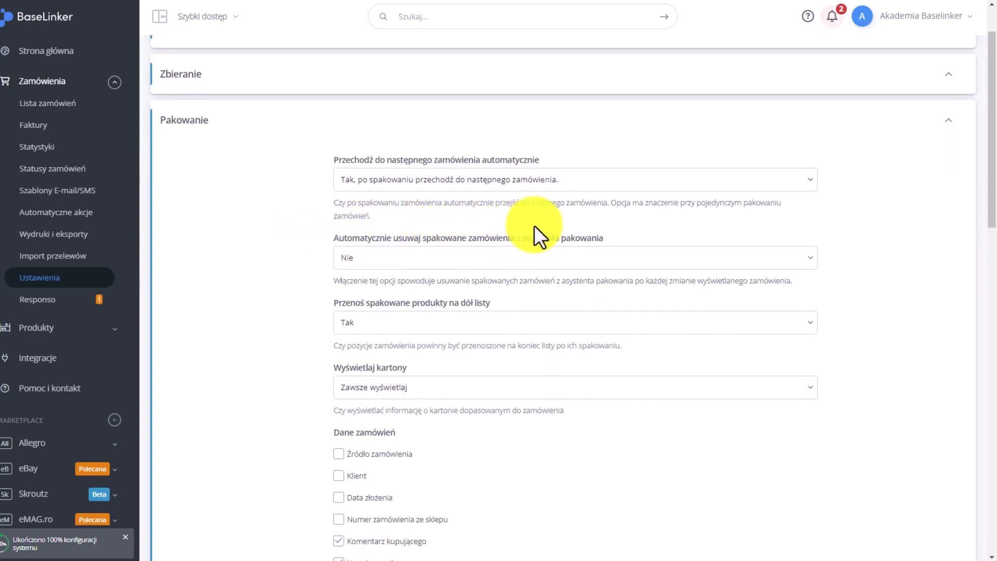
click(426, 258)
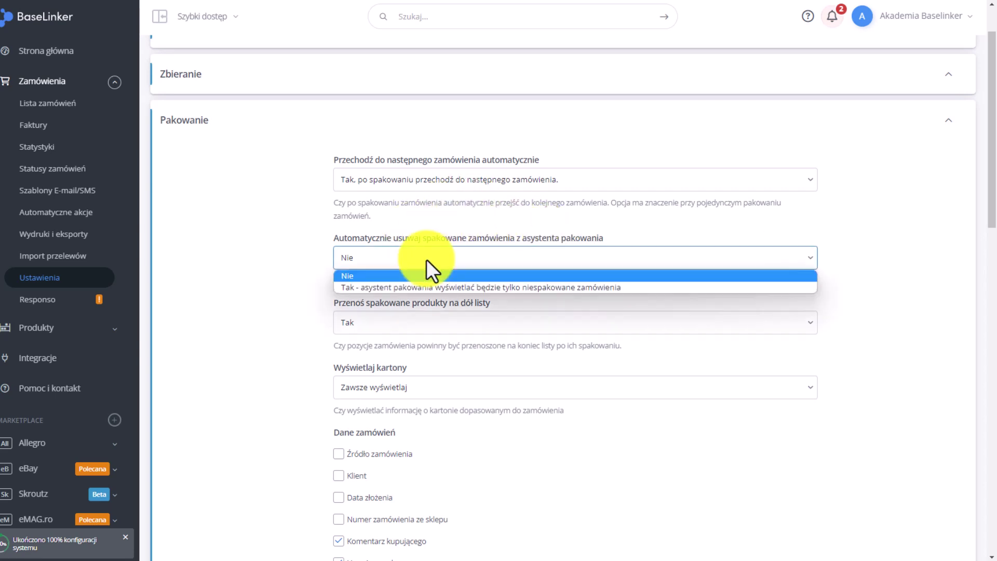
click(419, 285)
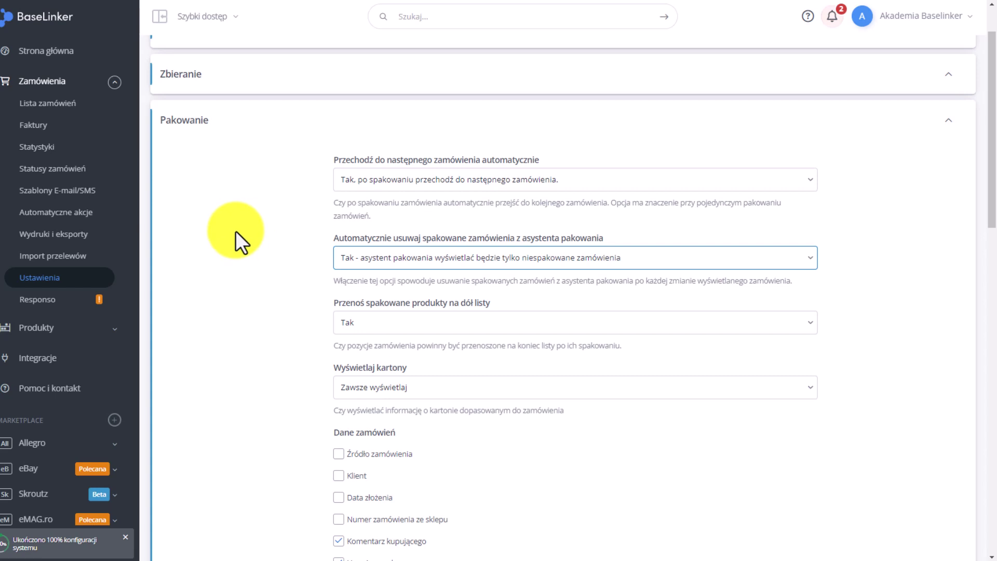
Review the carton display choices (Wyświetlaj kartony) in the packing settings.
scroll(236, 231, down, 1)
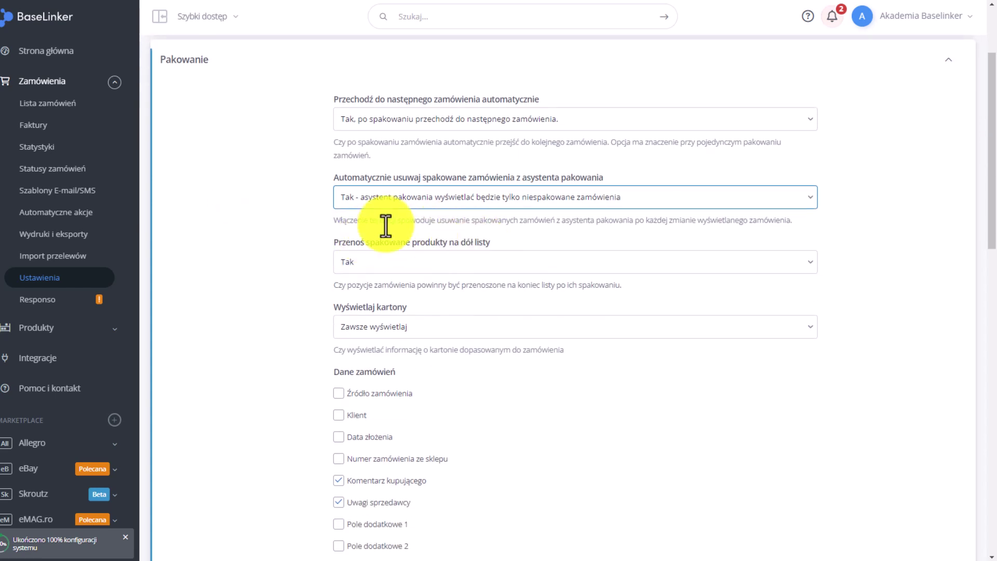
scroll(253, 222, down, 2)
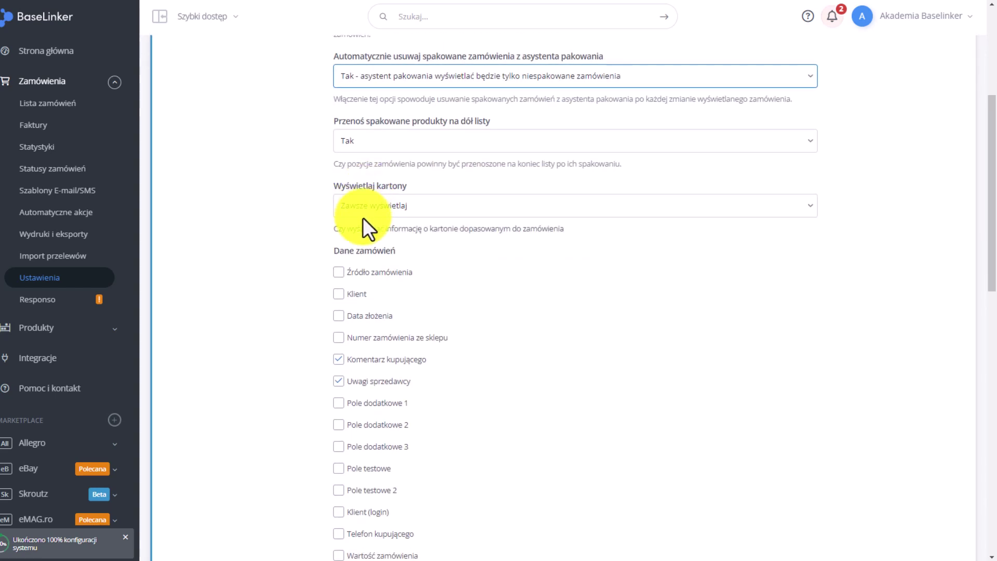
click(385, 205)
click(384, 205)
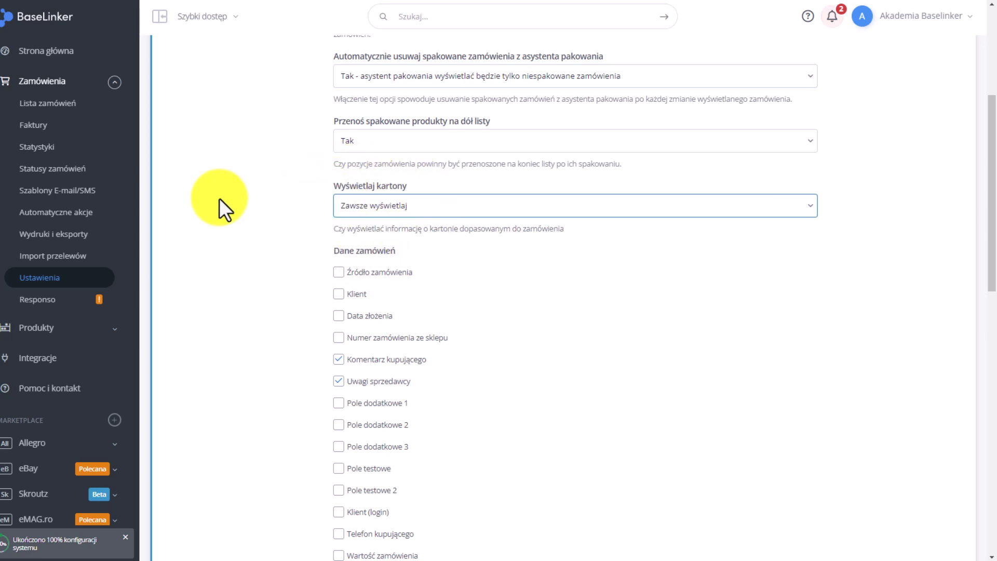
Review the order data, product data, thumbnail, sorting and photo countdown options of the packing settings.
scroll(219, 199, down, 1)
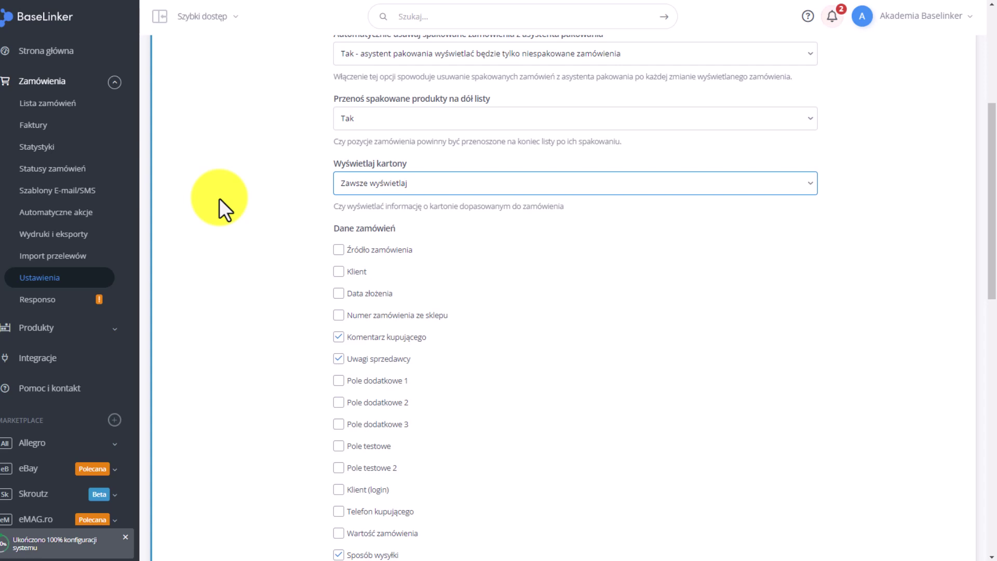
scroll(219, 197, down, 2)
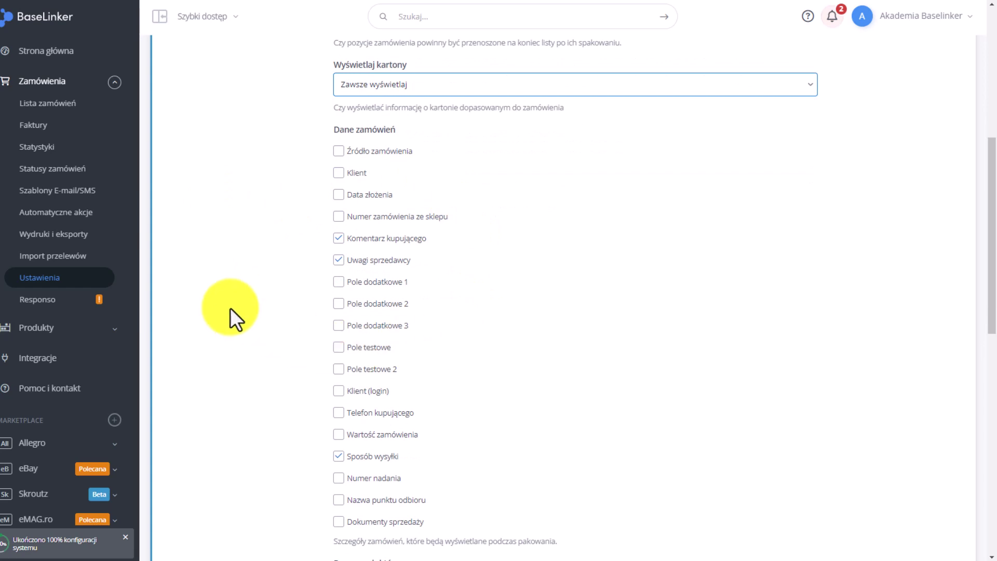
scroll(244, 295, down, 7)
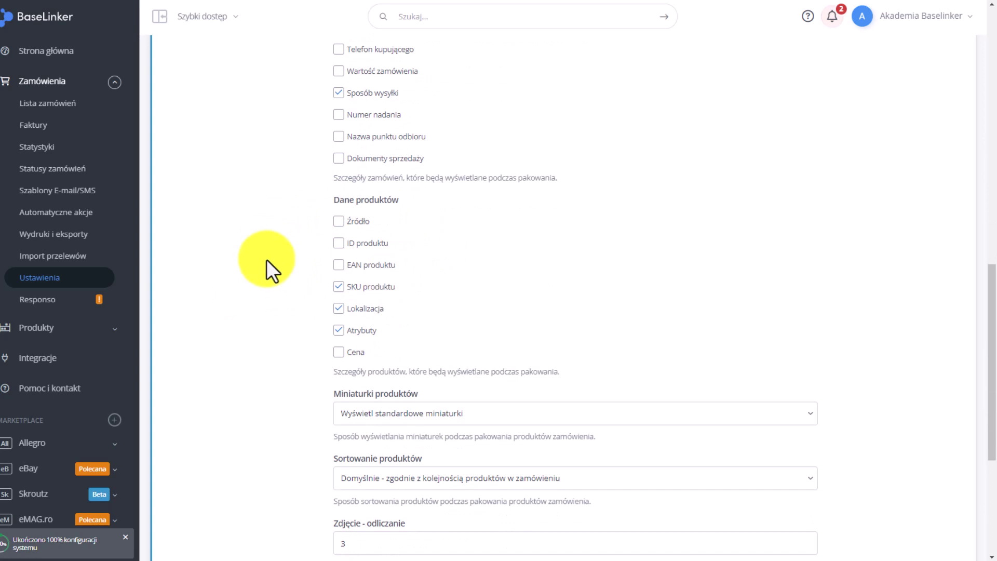
scroll(266, 260, down, 2)
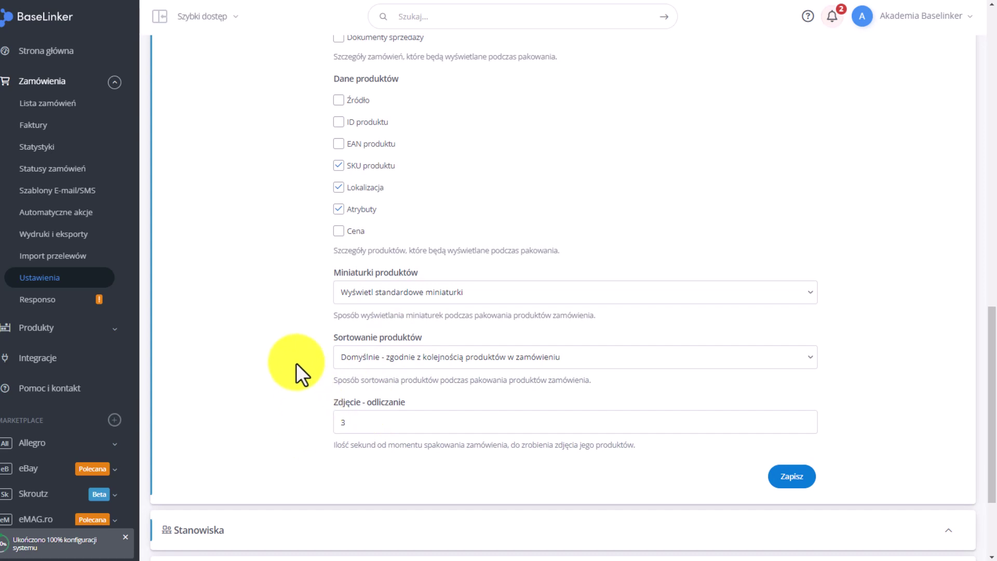
scroll(234, 360, down, 3)
Check the default printer choices of the existing workstation in the Stanowiska section, leaving its edit form without saving.
click(222, 387)
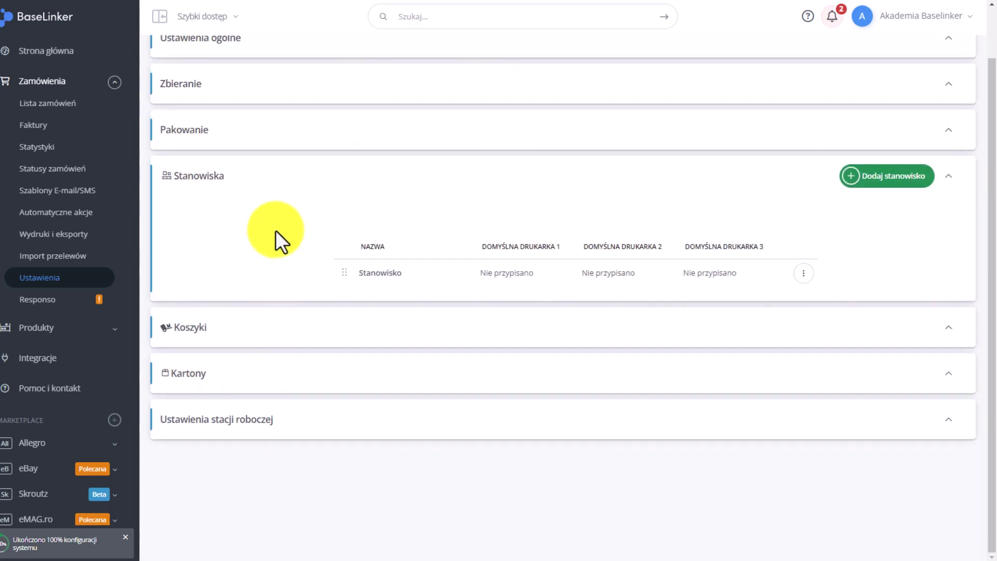
click(803, 274)
click(669, 304)
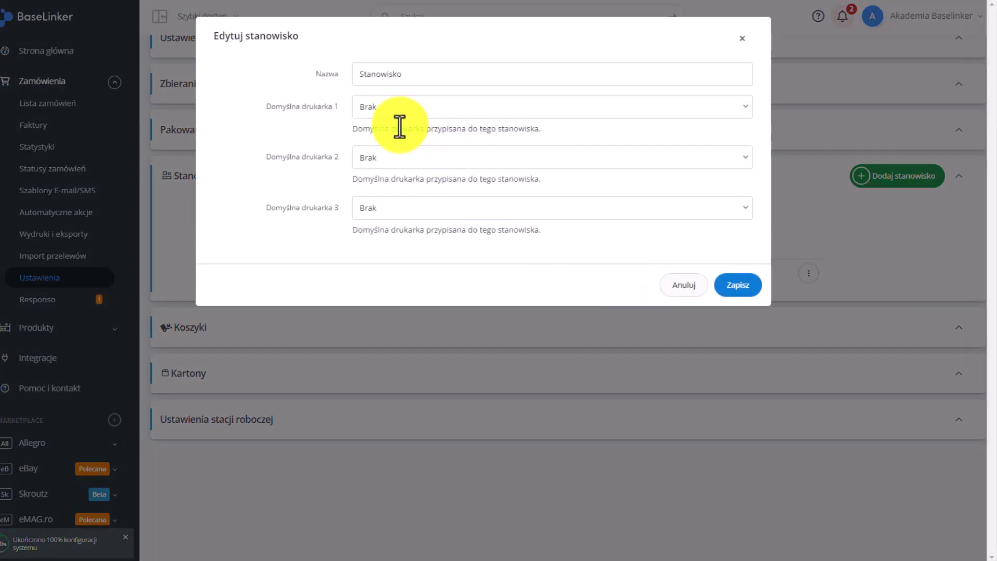
click(386, 107)
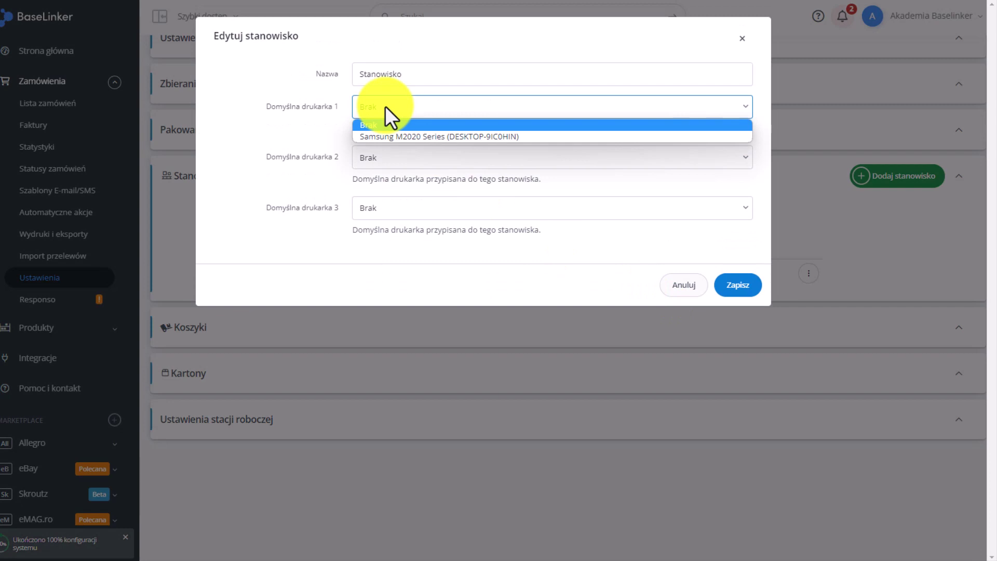
click(319, 194)
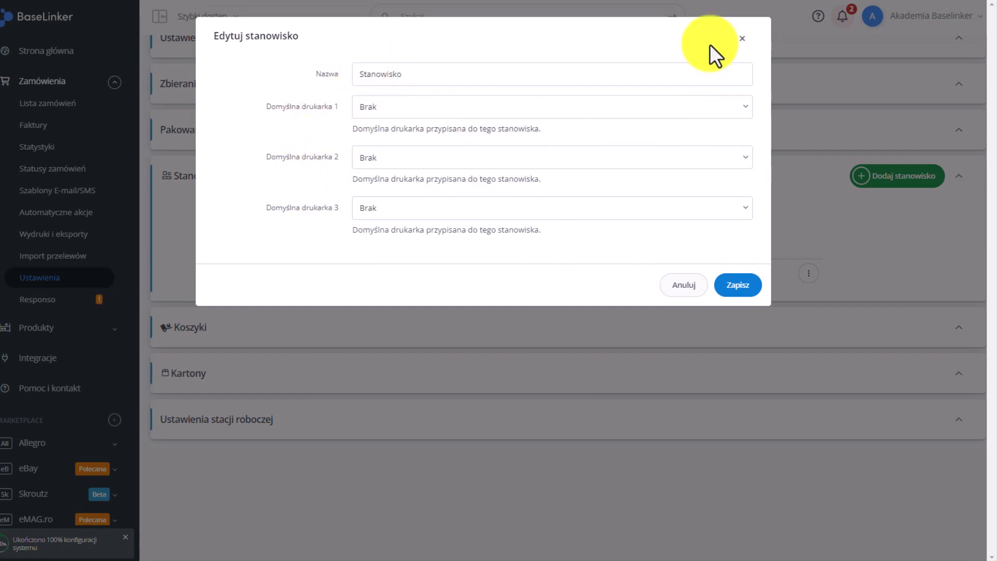
click(740, 39)
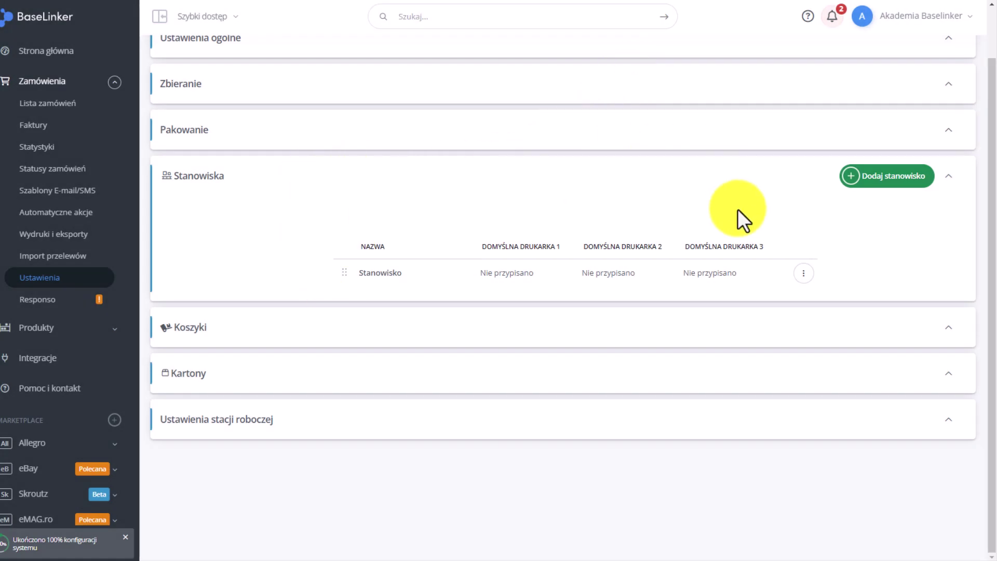
Look over the basket list in the Koszyki section and set Skanowanie koszyków to Tak in the Zbieranie settings.
click(205, 330)
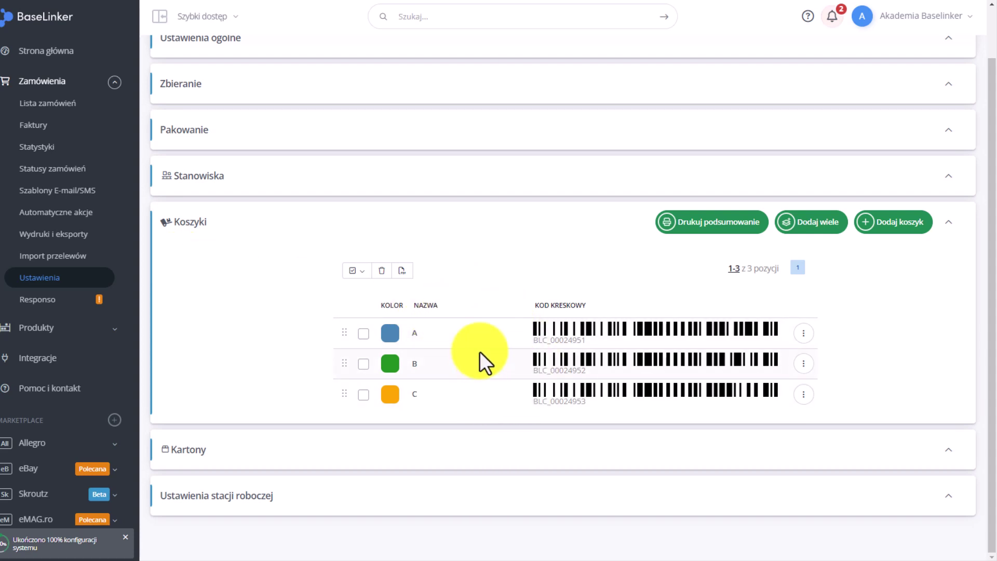
scroll(242, 310, up, 1)
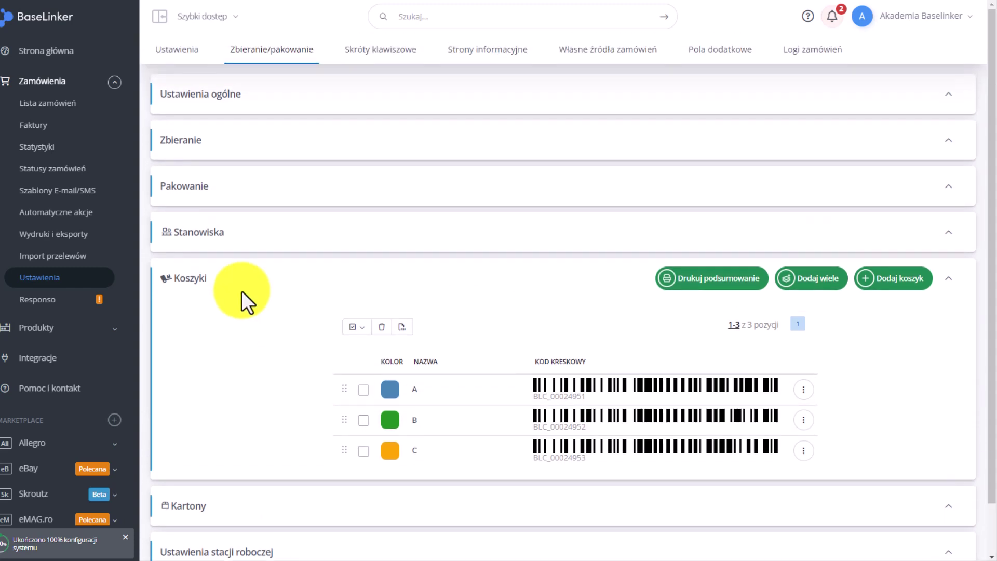
click(190, 139)
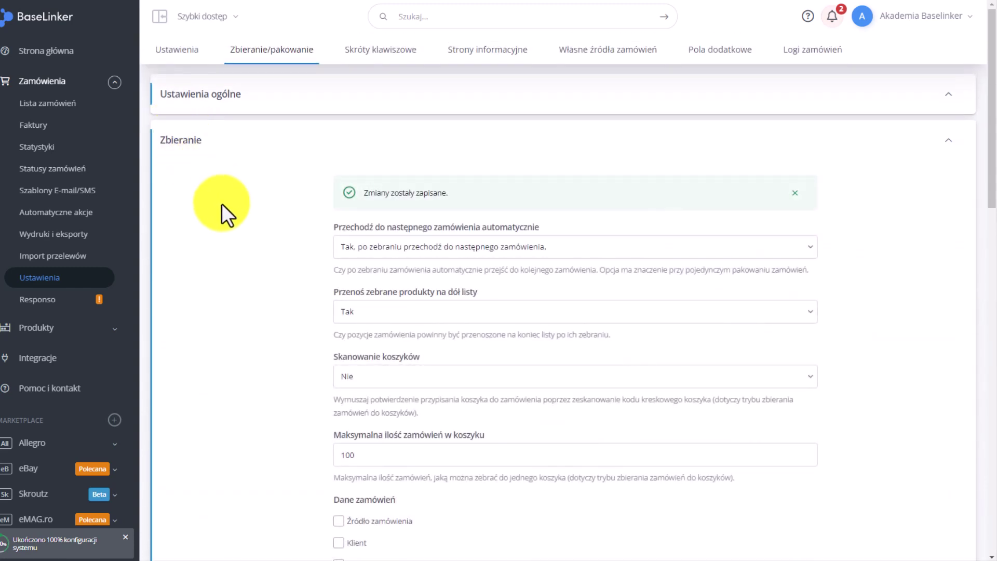
scroll(250, 227, down, 1)
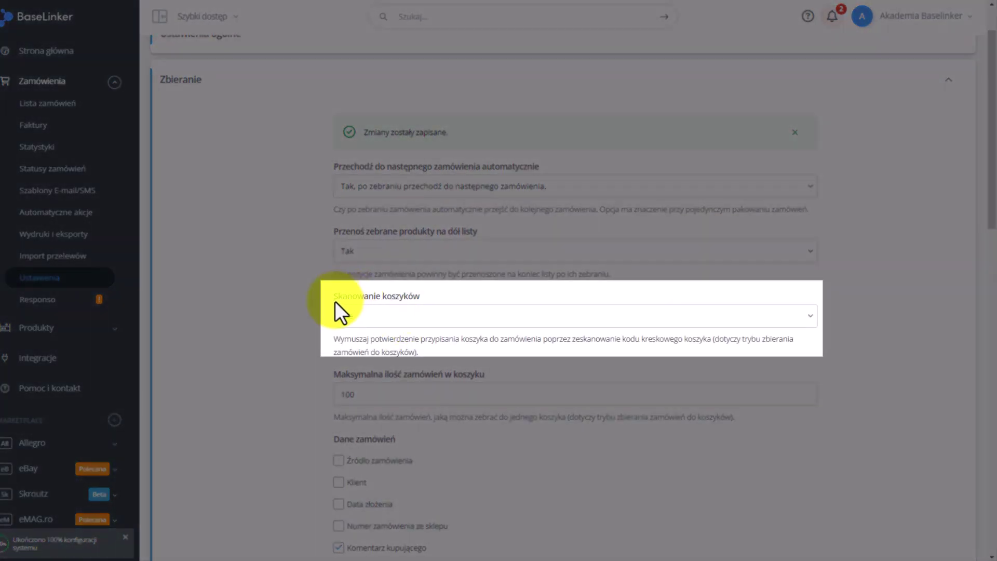
click(349, 311)
click(356, 345)
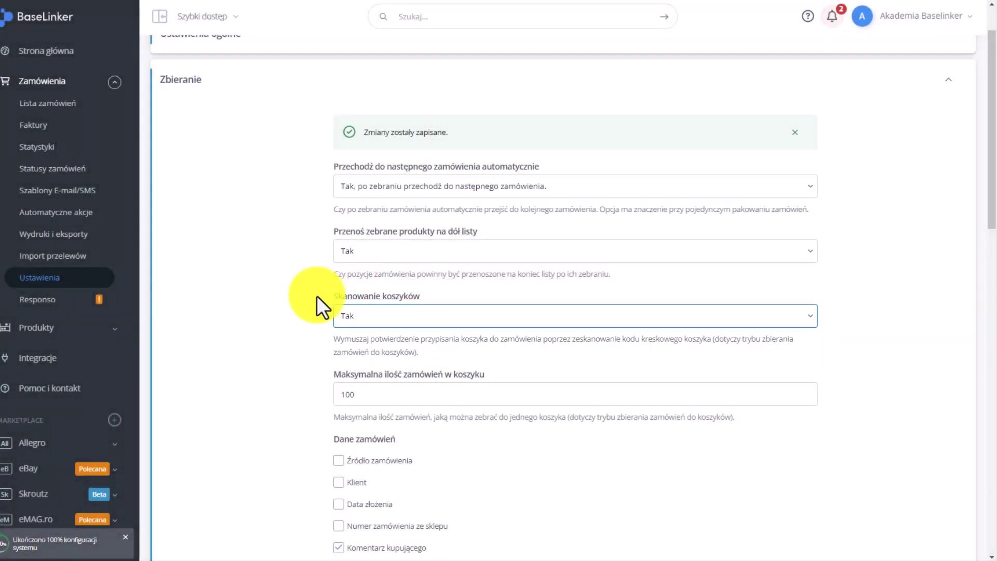
Inspect basket A's edit form in the Koszyki section without changing it, and preview the printable barcode summary of all baskets.
scroll(268, 290, down, 15)
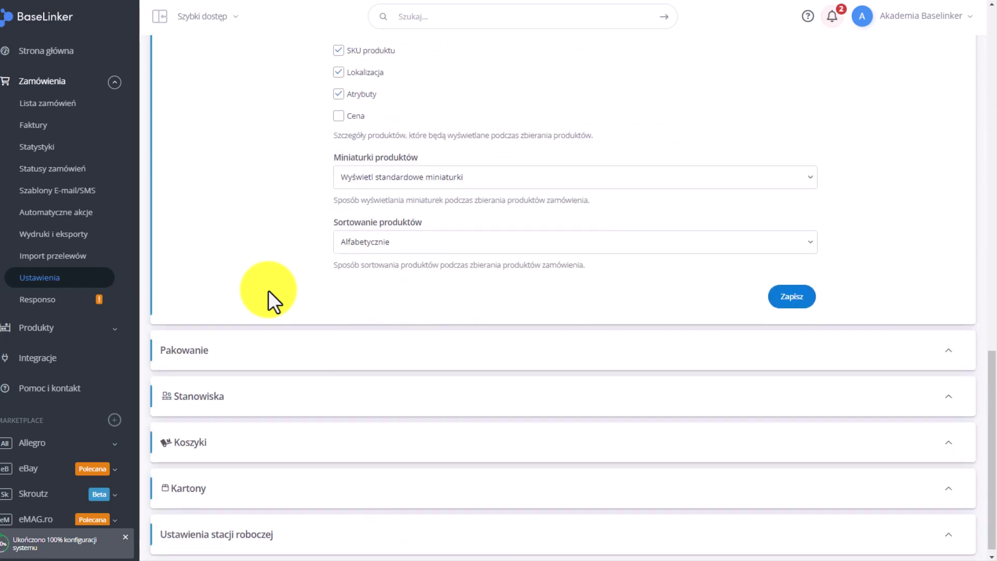
click(217, 440)
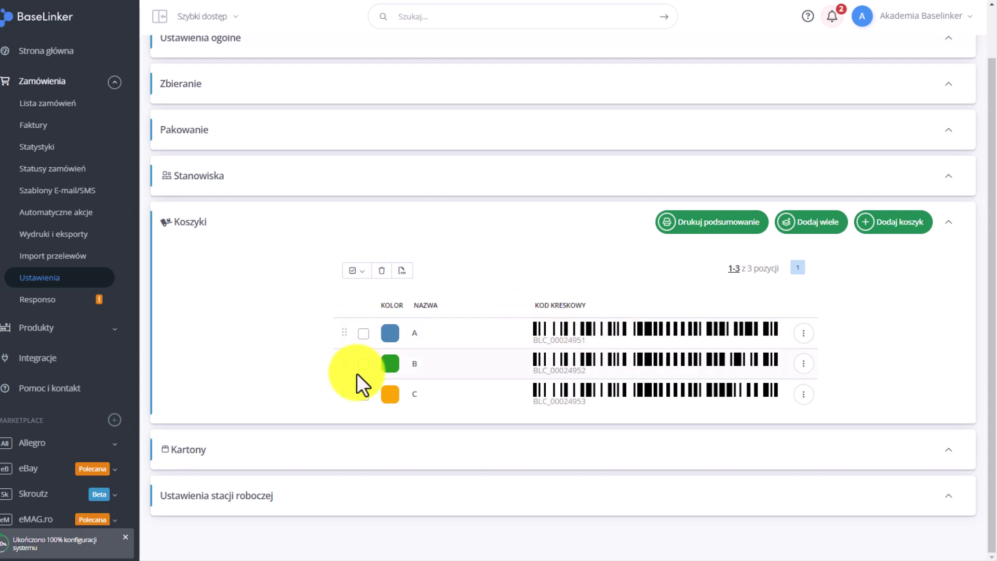
click(802, 335)
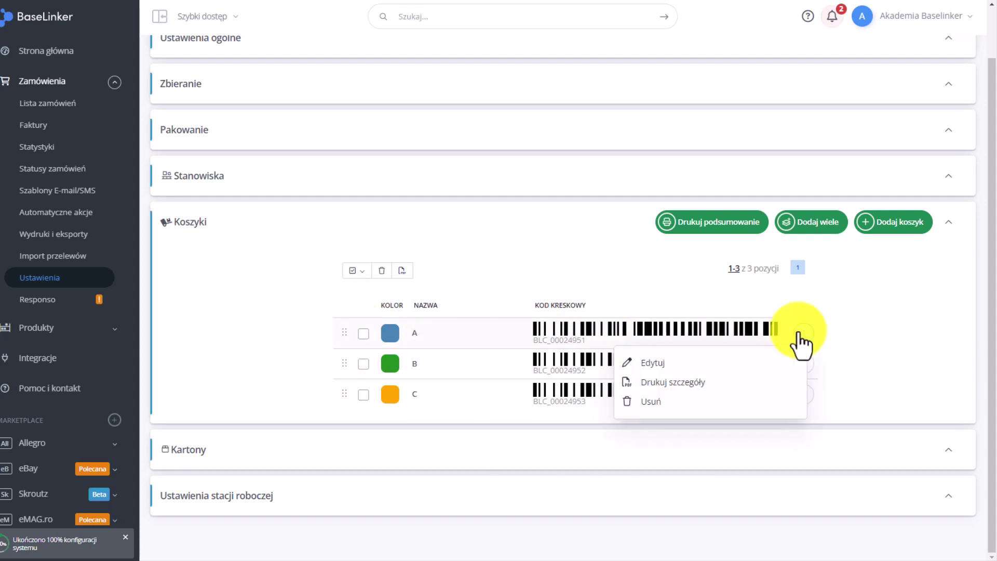
click(673, 362)
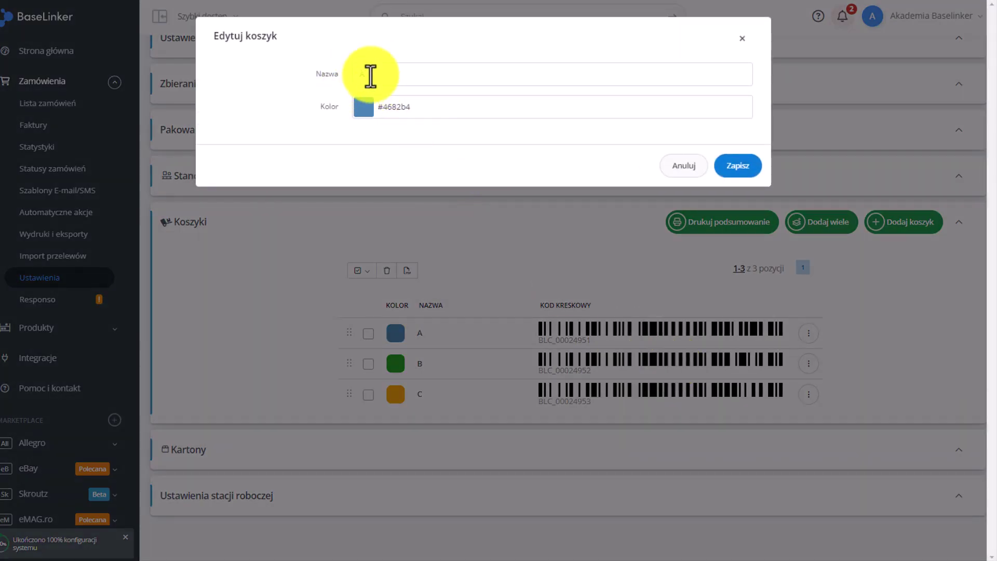
click(673, 168)
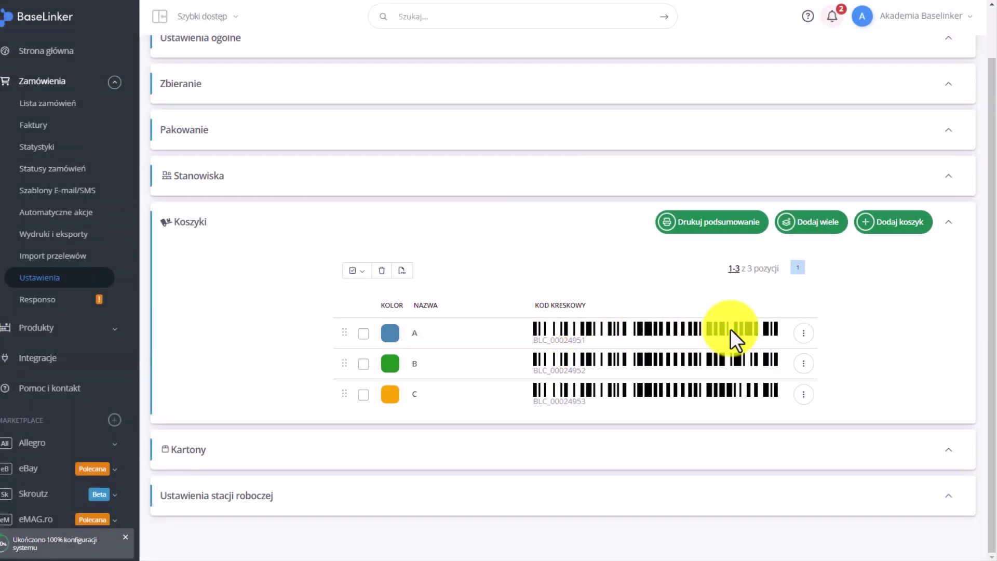
click(708, 224)
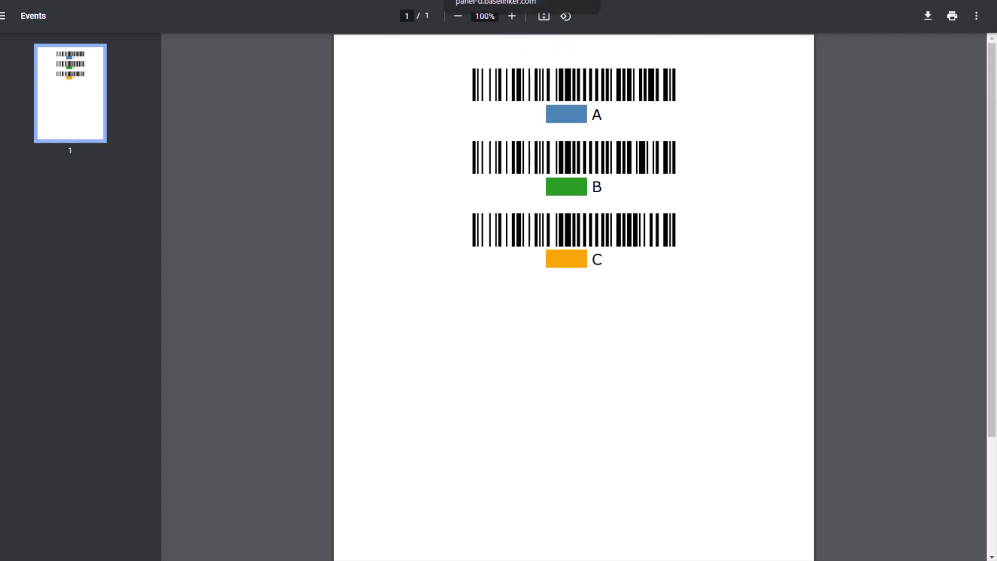
click(493, 1)
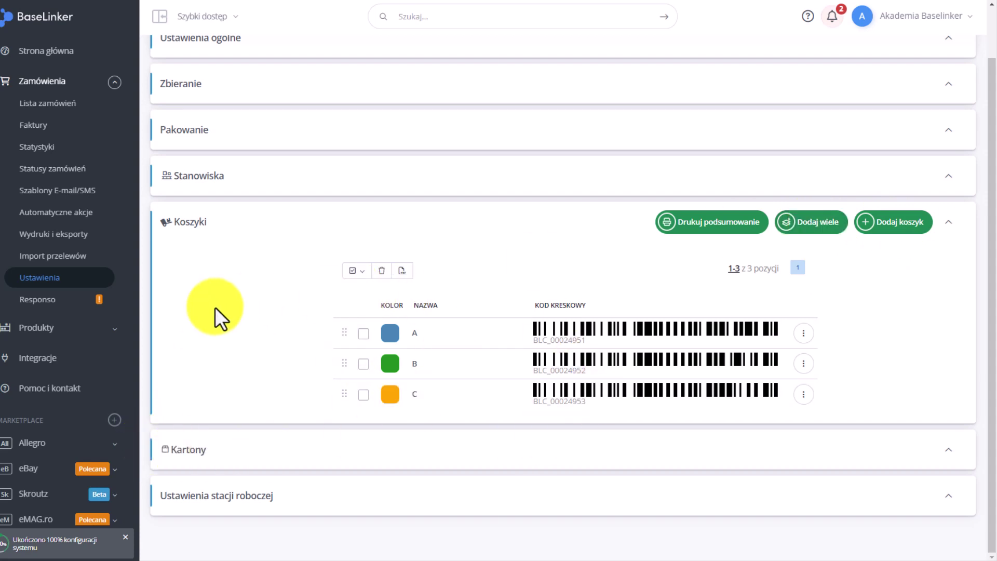
View the carton list in the Kartony section and the form for adding a carton, cancelling it without adding one.
click(218, 457)
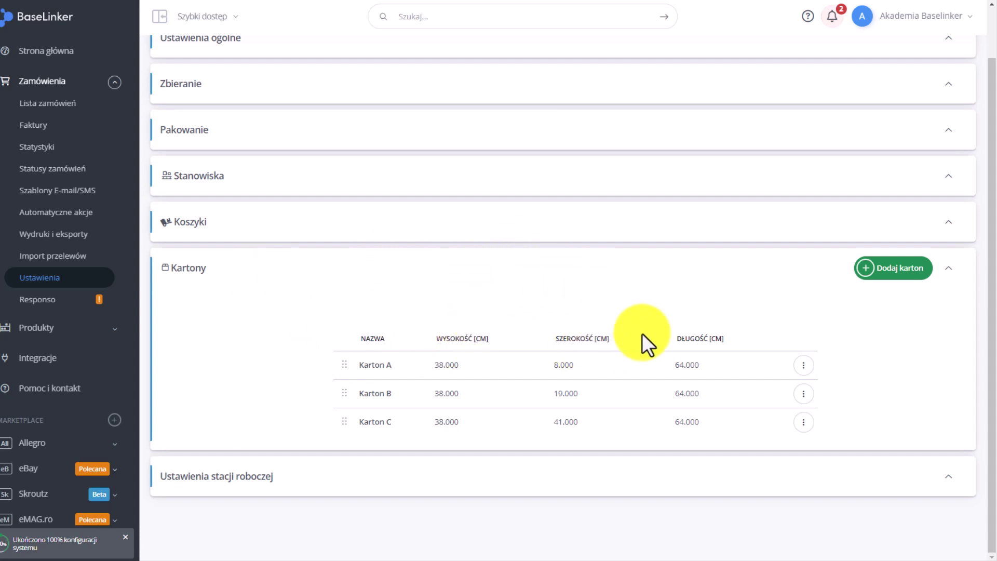
mouse_move(346, 422)
mouse_down()
mouse_move(345, 396)
mouse_move(345, 430)
mouse_move(343, 419)
mouse_up()
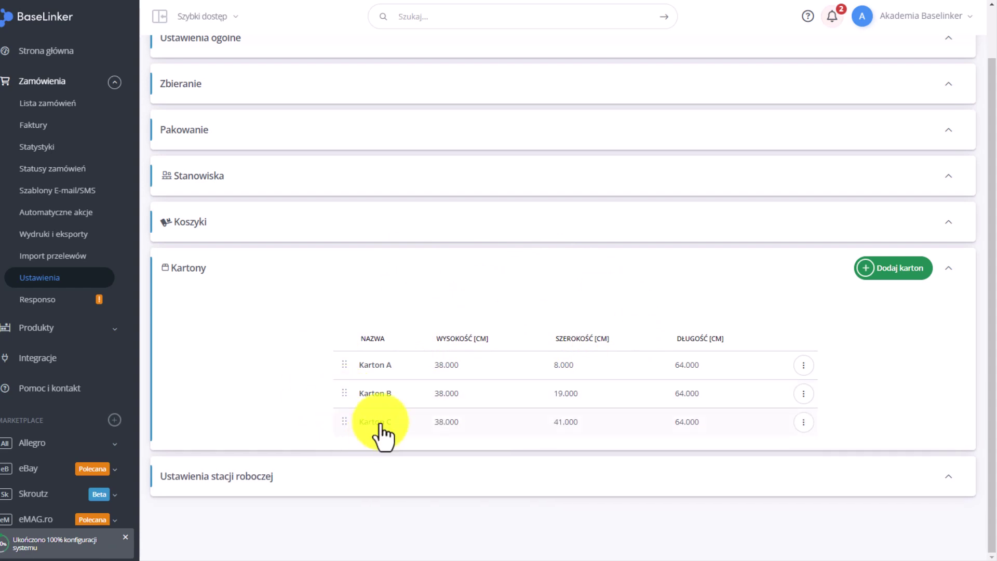
click(880, 274)
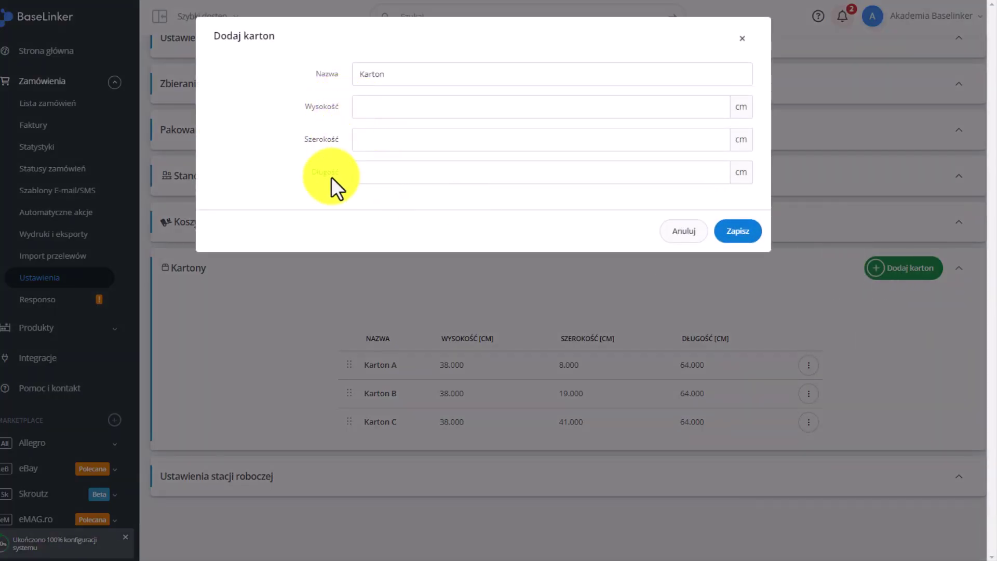
click(683, 233)
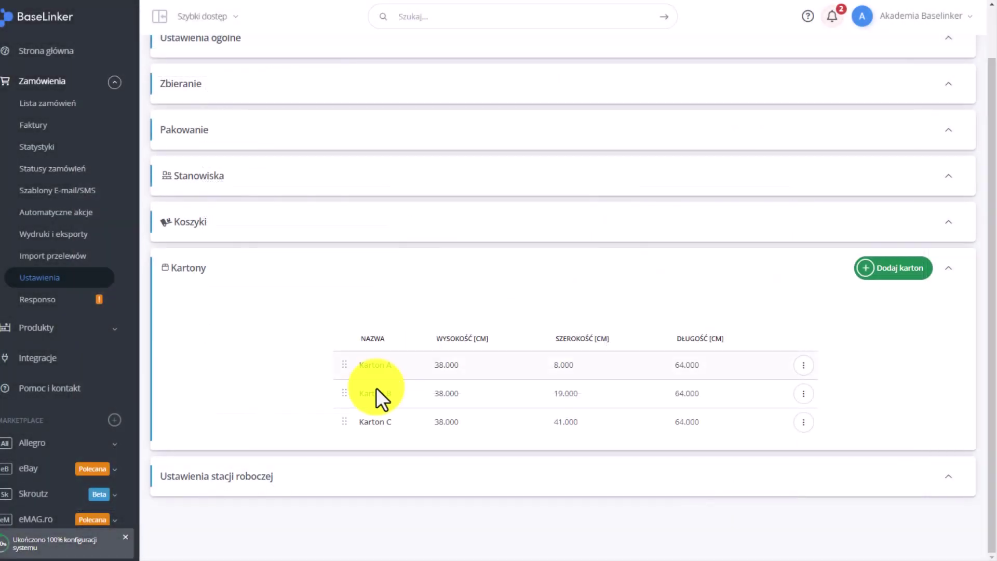
Open the workstation settings (Ustawienia stacji roboczej) and check the available product picking modes.
click(263, 477)
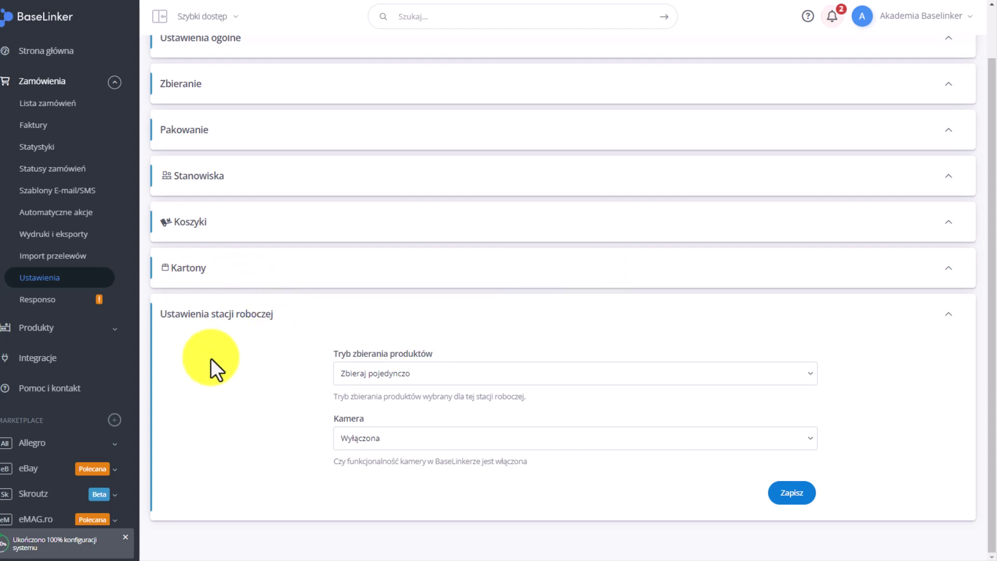
click(431, 373)
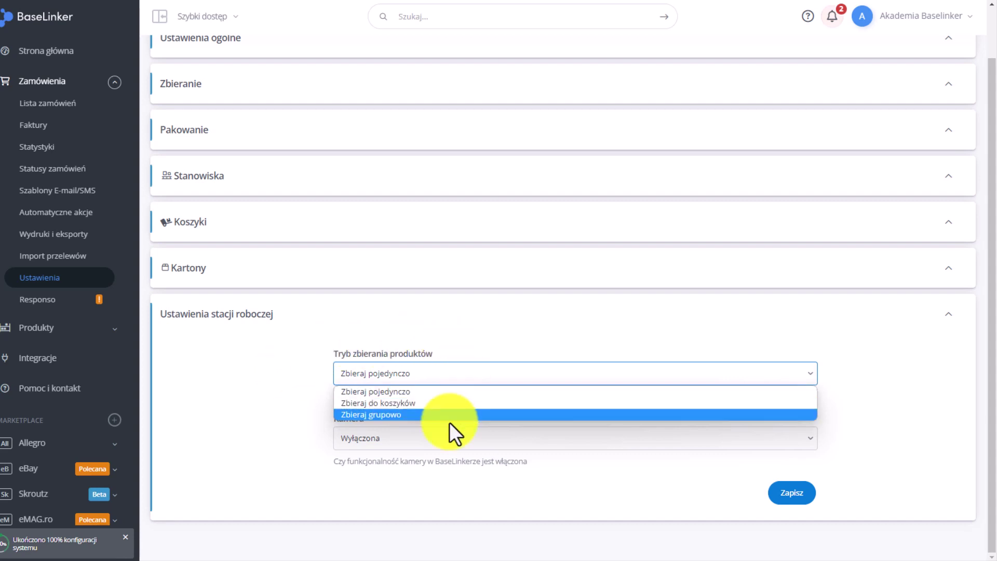
click(292, 364)
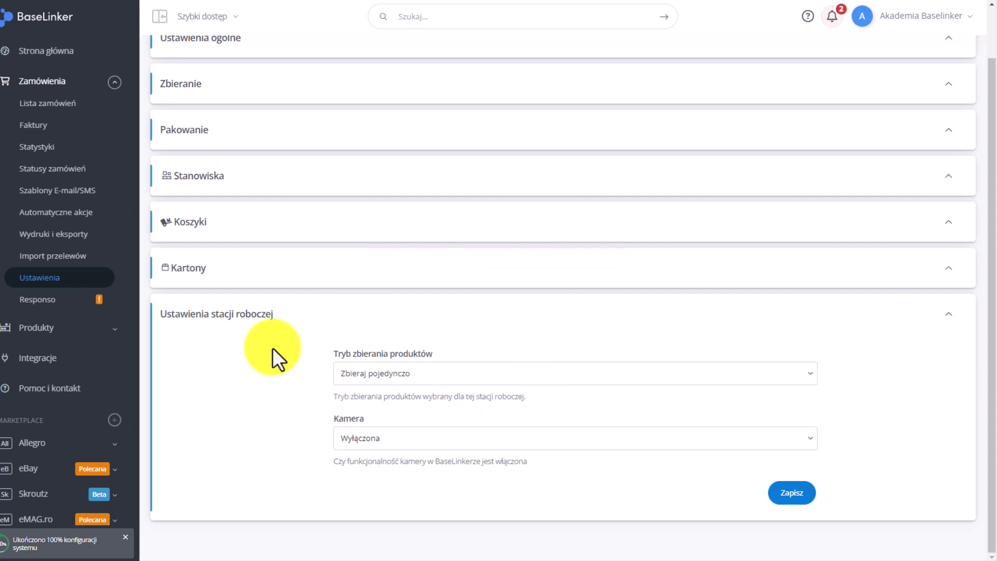
Set the workstation's Kamera option to Włączona and choose the HP HD Camera as the default camera.
click(408, 440)
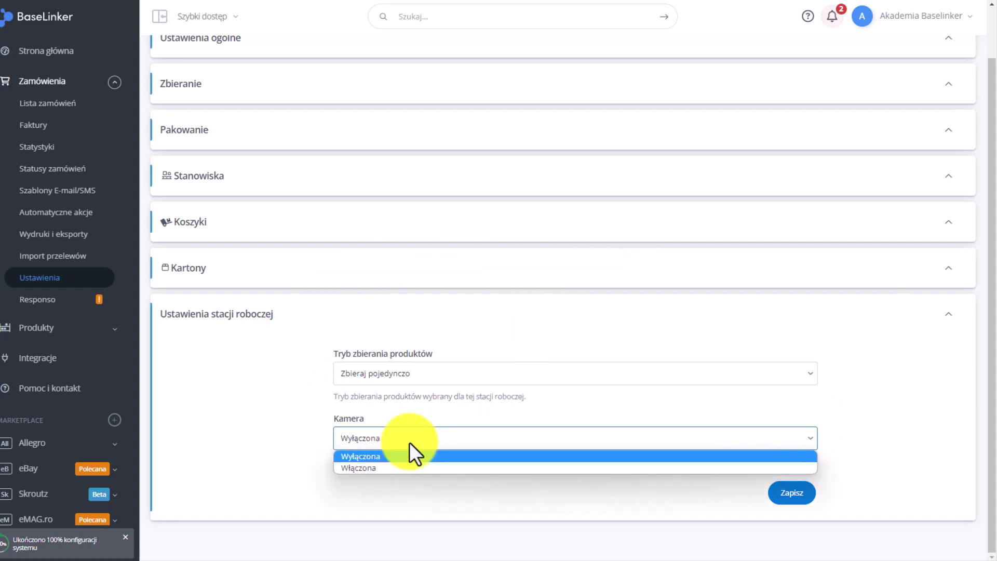
click(389, 465)
scroll(262, 372, down, 2)
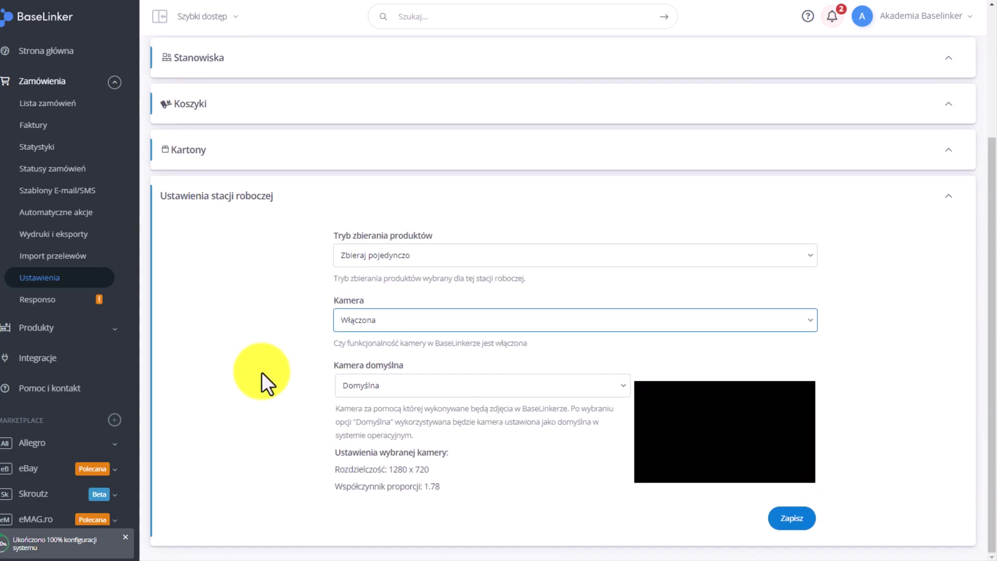
click(447, 385)
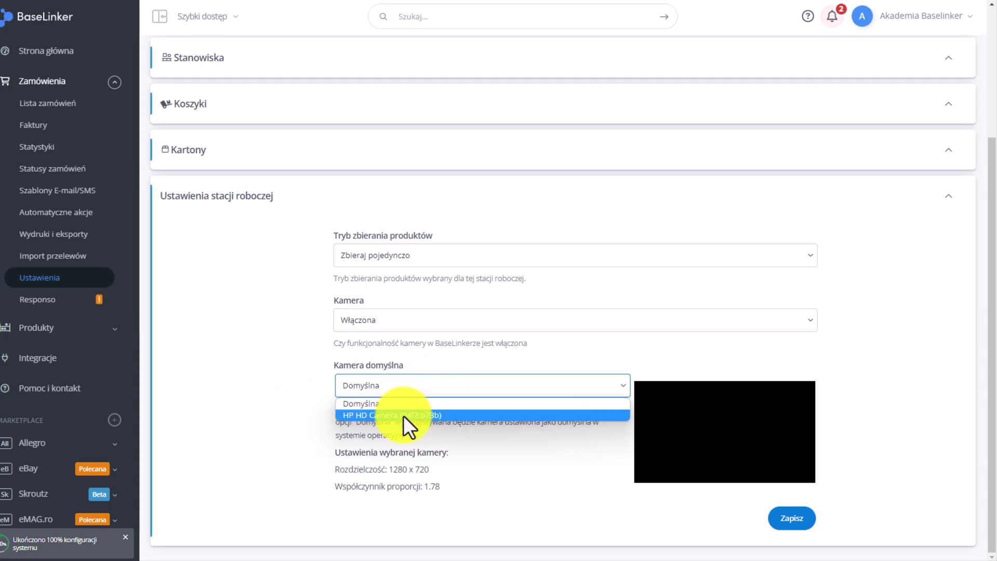
click(403, 415)
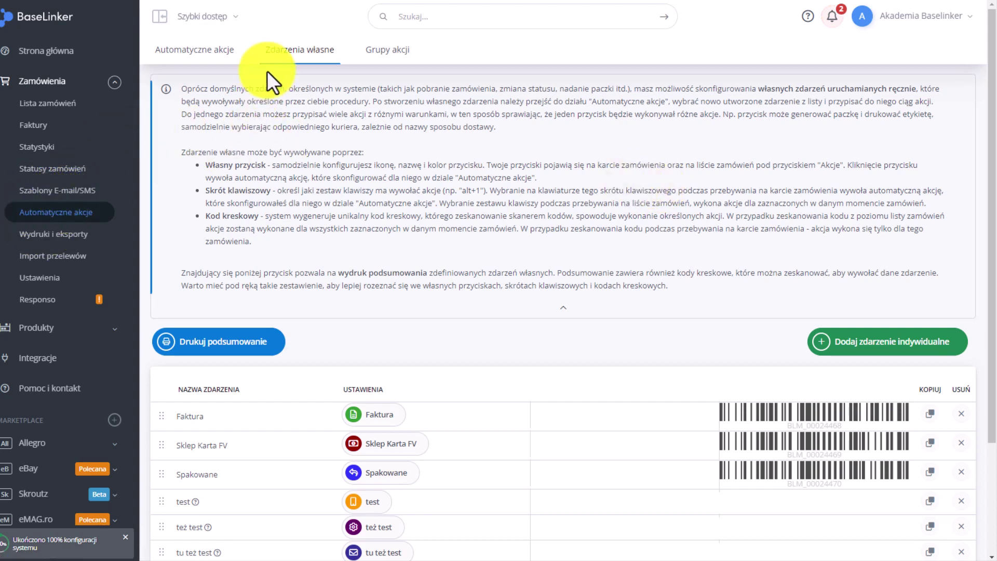
Open the Faktura custom event for editing in the list of custom events (Zdarzenia własne).
scroll(483, 317, down, 3)
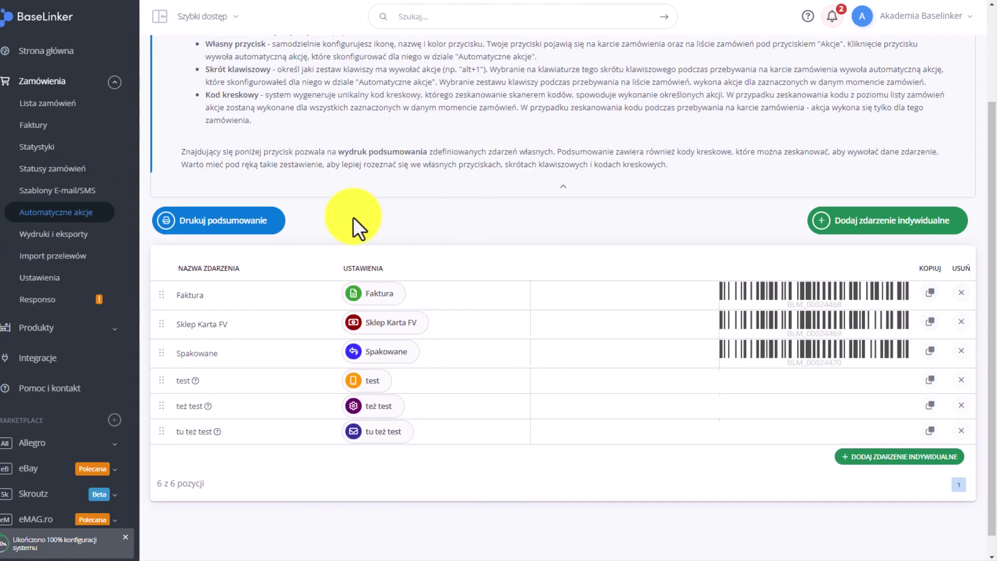
click(471, 301)
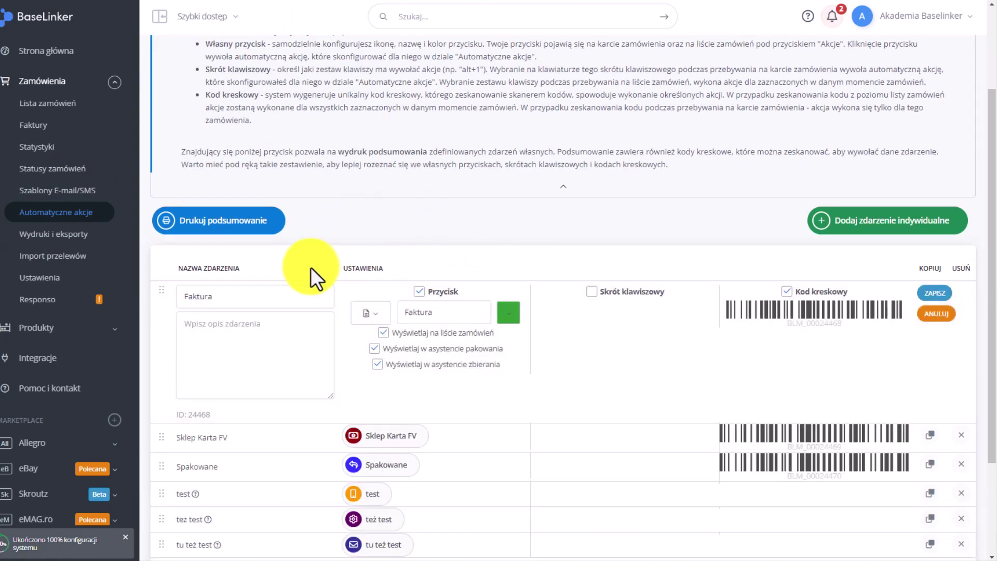